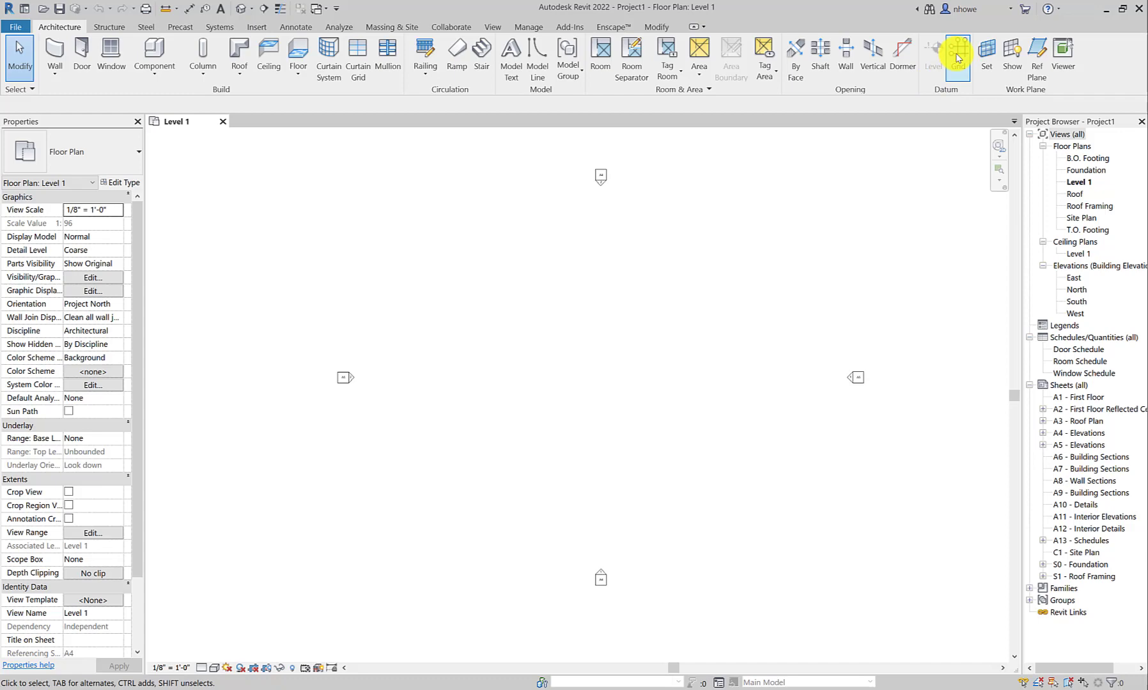
Draw a vertical grid line upward between the west elevation marker and the middle of the Level 1 plan
{"action": "left_click", "coordinate": [957, 58]}
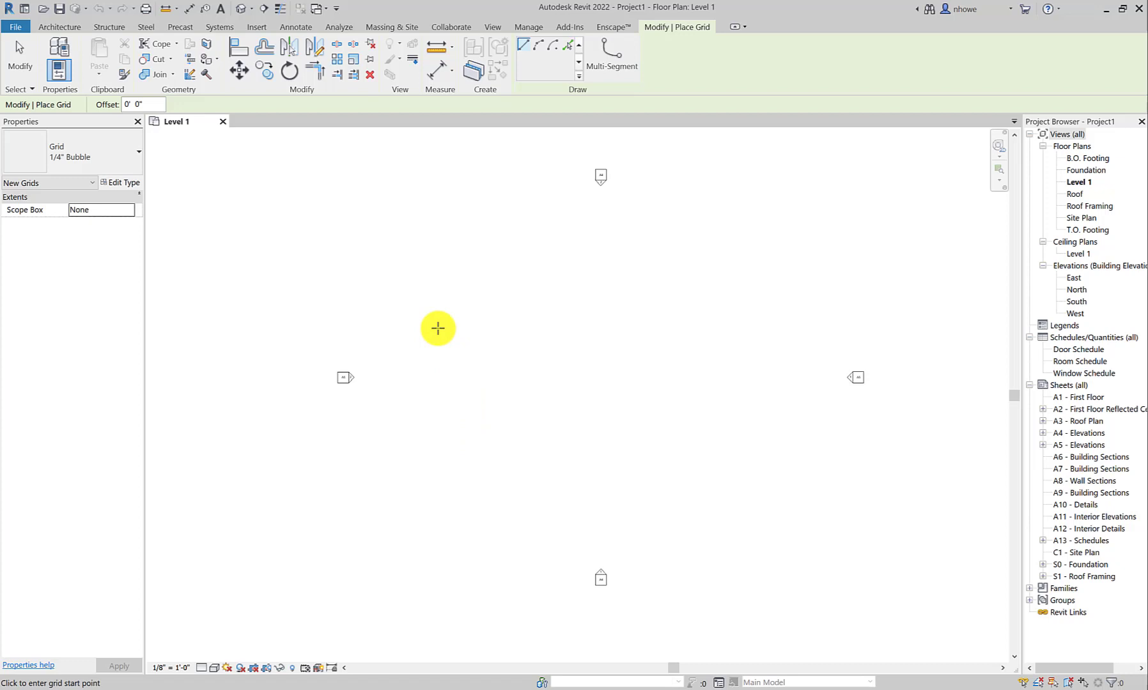
{"action": "left_click", "coordinate": [434, 510]}
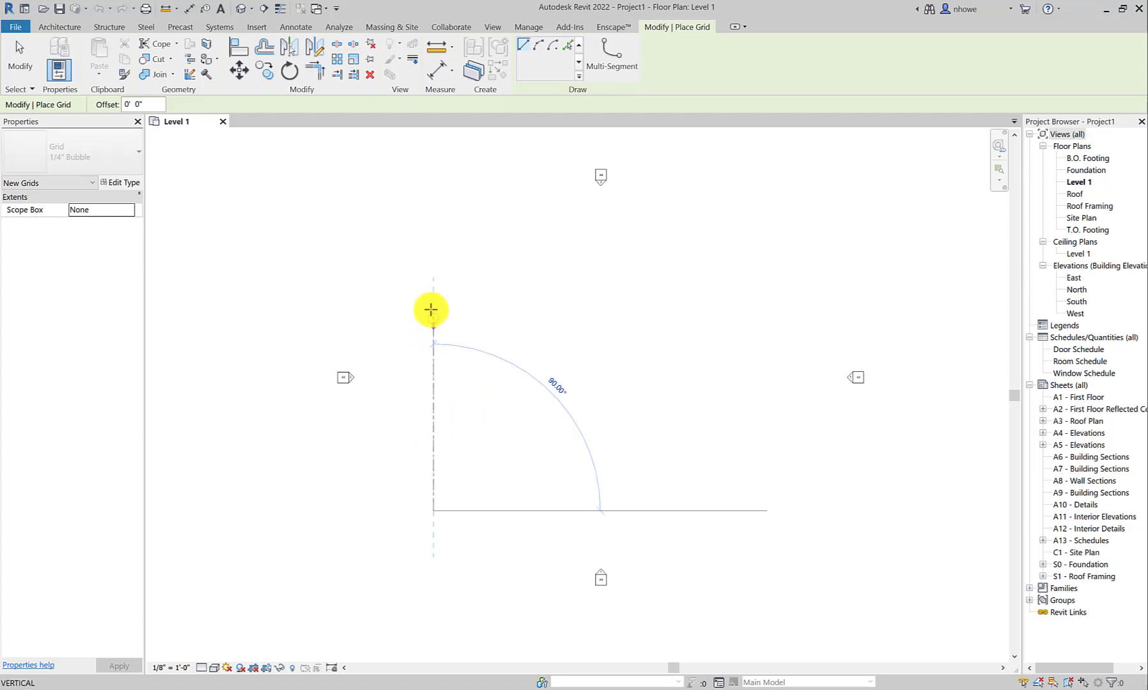
{"action": "left_click", "coordinate": [432, 246]}
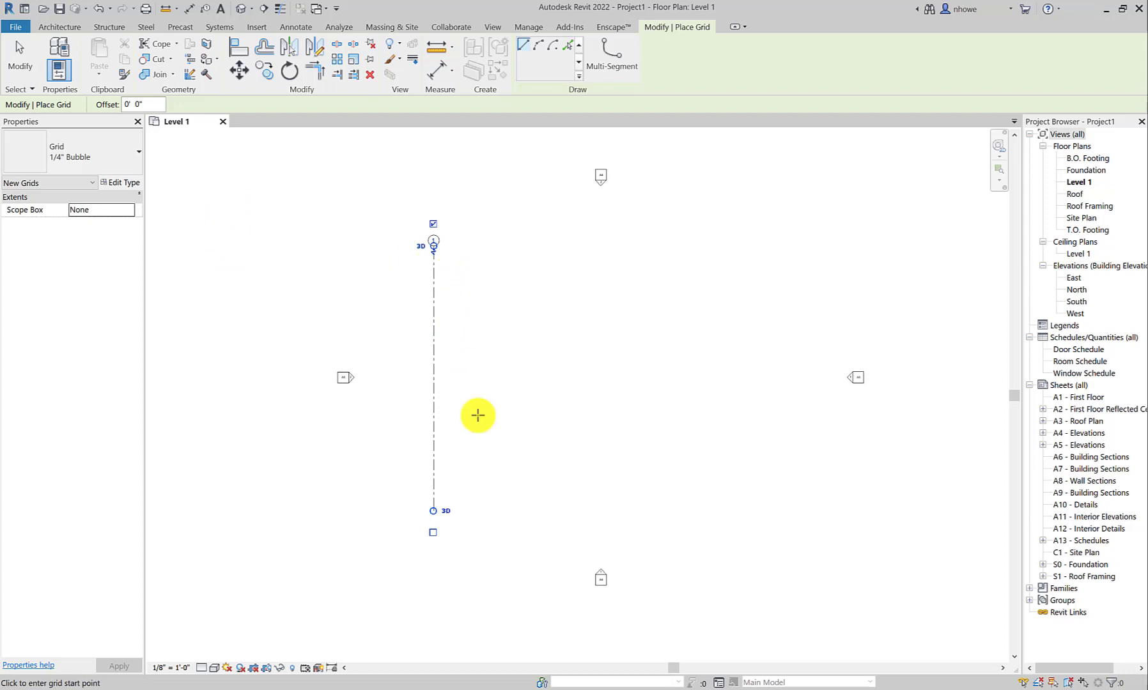
Draw a second vertical grid line 24' to the right of grid 1, with both ends aligned to it
{"action": "scroll", "coordinate": [434, 248], "scroll_direction": "up", "scroll_amount": 3}
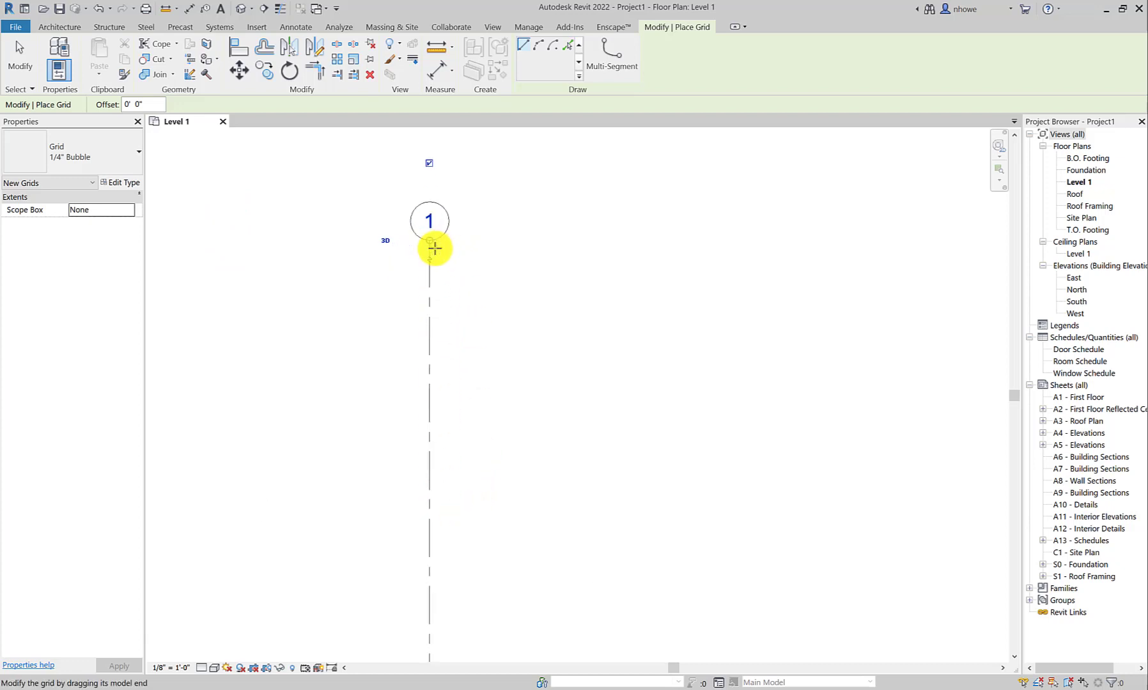
{"action": "scroll", "coordinate": [434, 248], "scroll_direction": "up", "scroll_amount": 1}
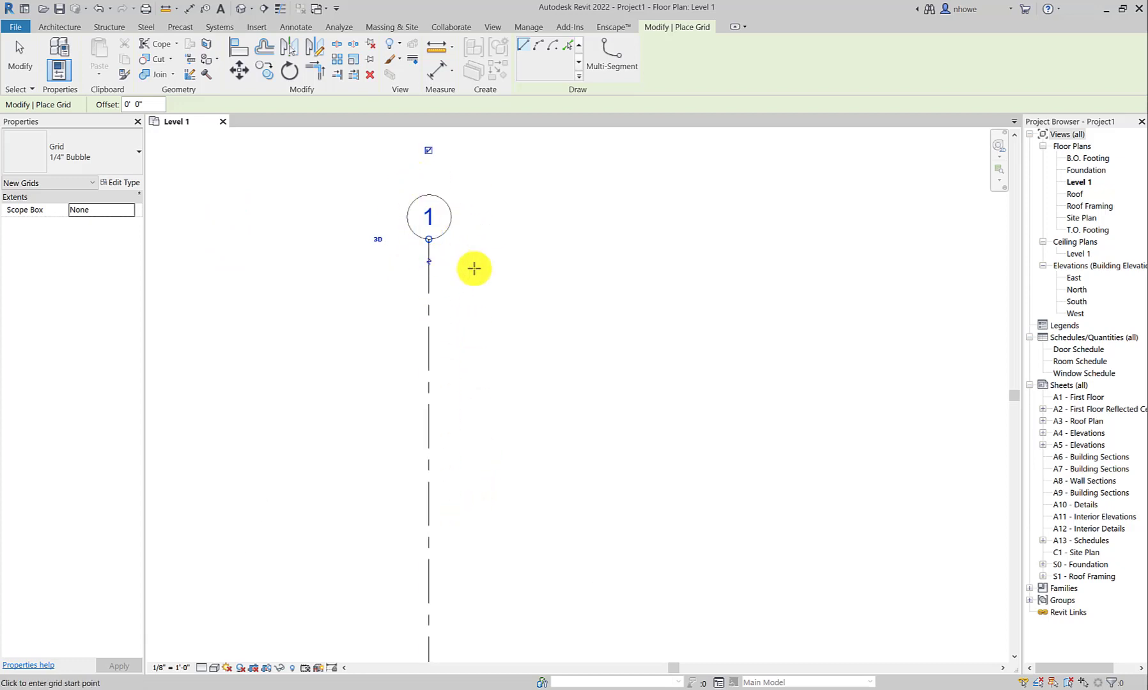
{"action": "scroll", "coordinate": [473, 269], "scroll_direction": "down", "scroll_amount": 3}
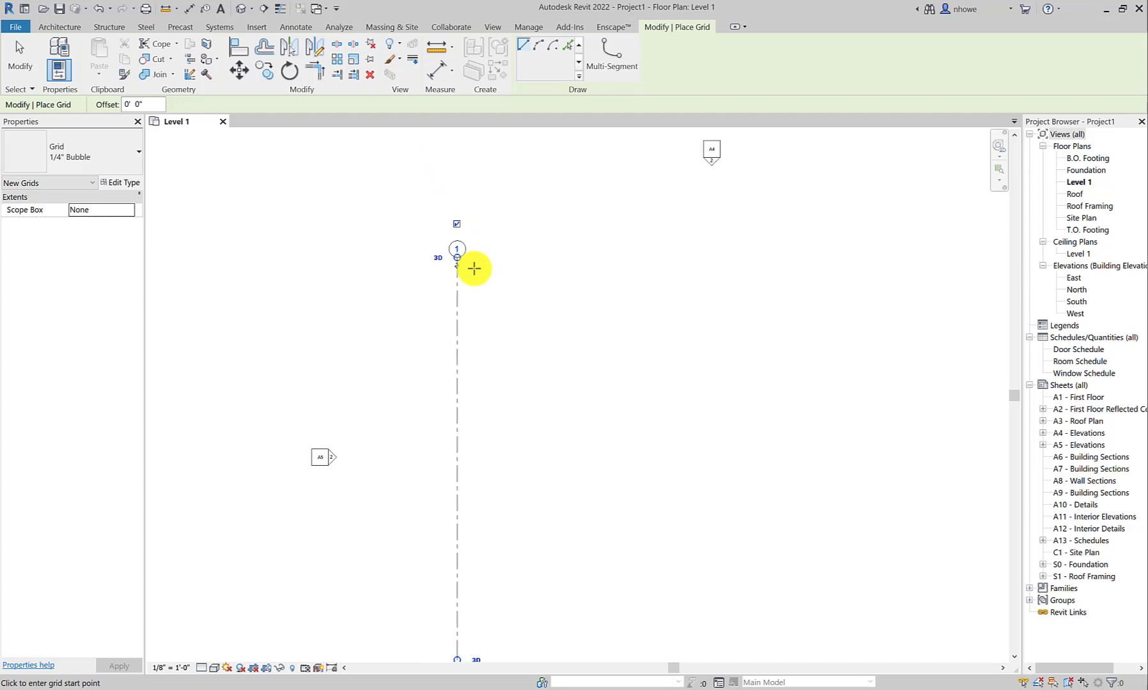
{"action": "scroll", "coordinate": [473, 268], "scroll_direction": "down", "scroll_amount": 2}
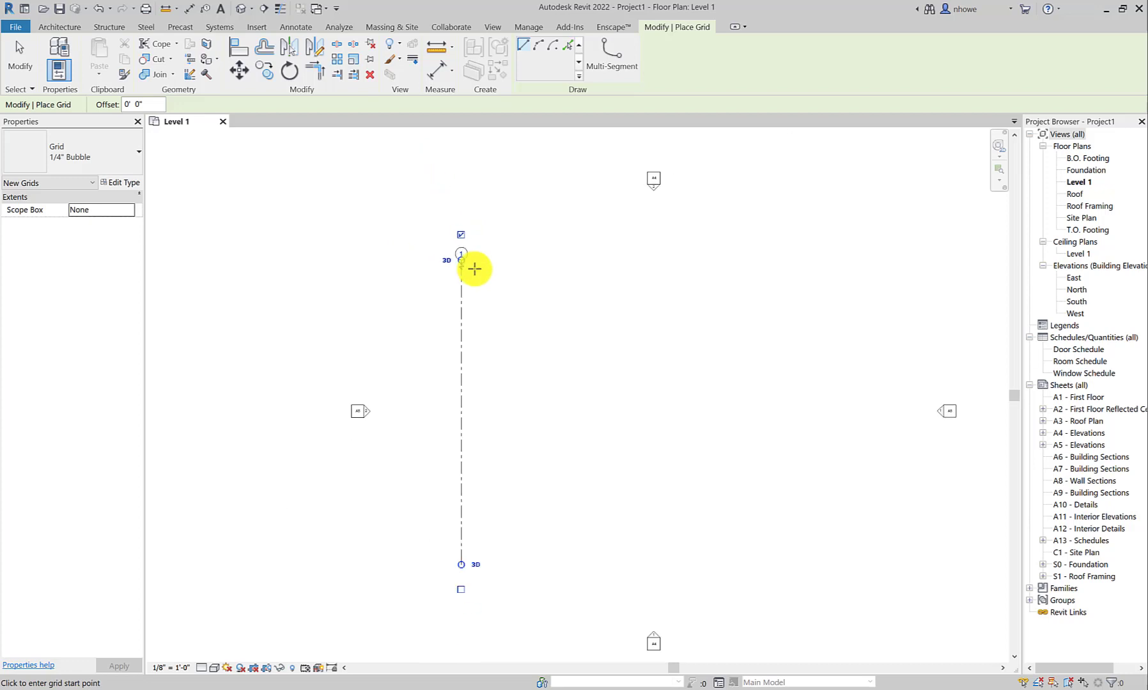
{"action": "left_click", "coordinate": [537, 563]}
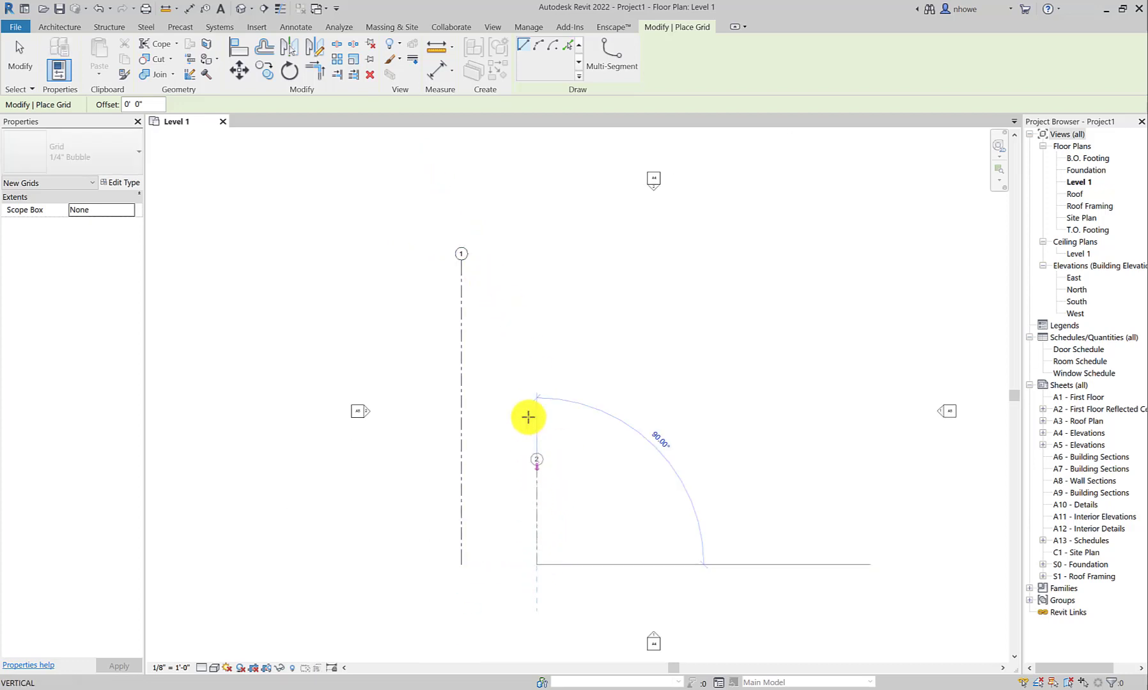
{"action": "left_click", "coordinate": [530, 262]}
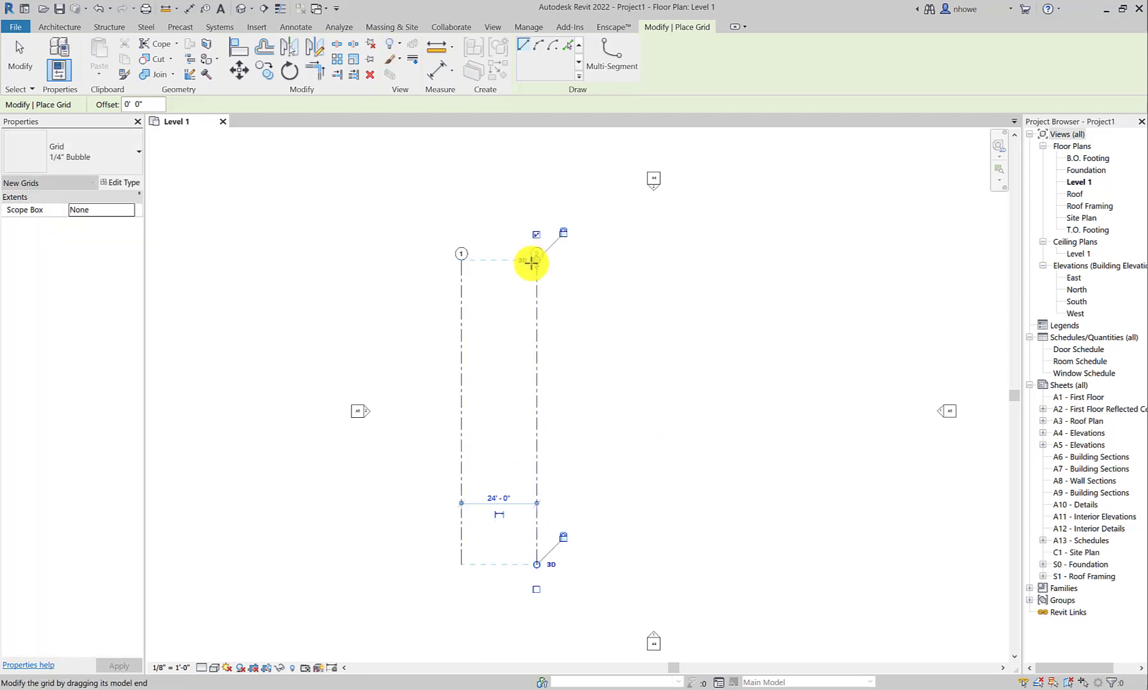
{"action": "scroll", "coordinate": [489, 259], "scroll_direction": "up", "scroll_amount": 4}
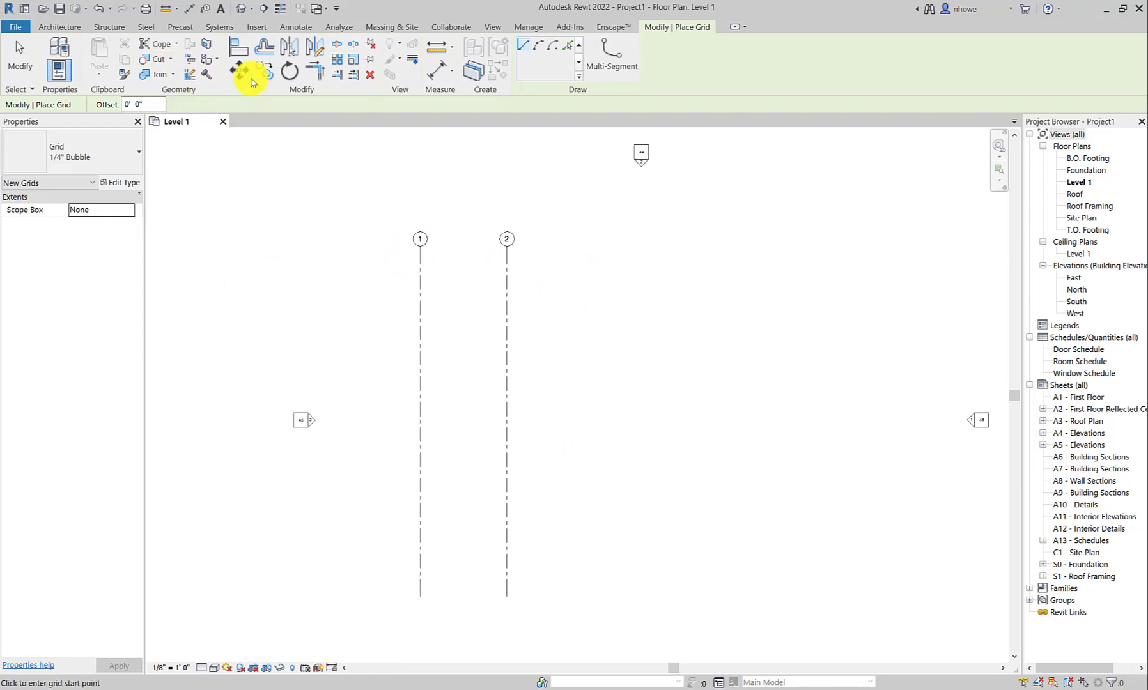
{"action": "left_click", "coordinate": [20, 51]}
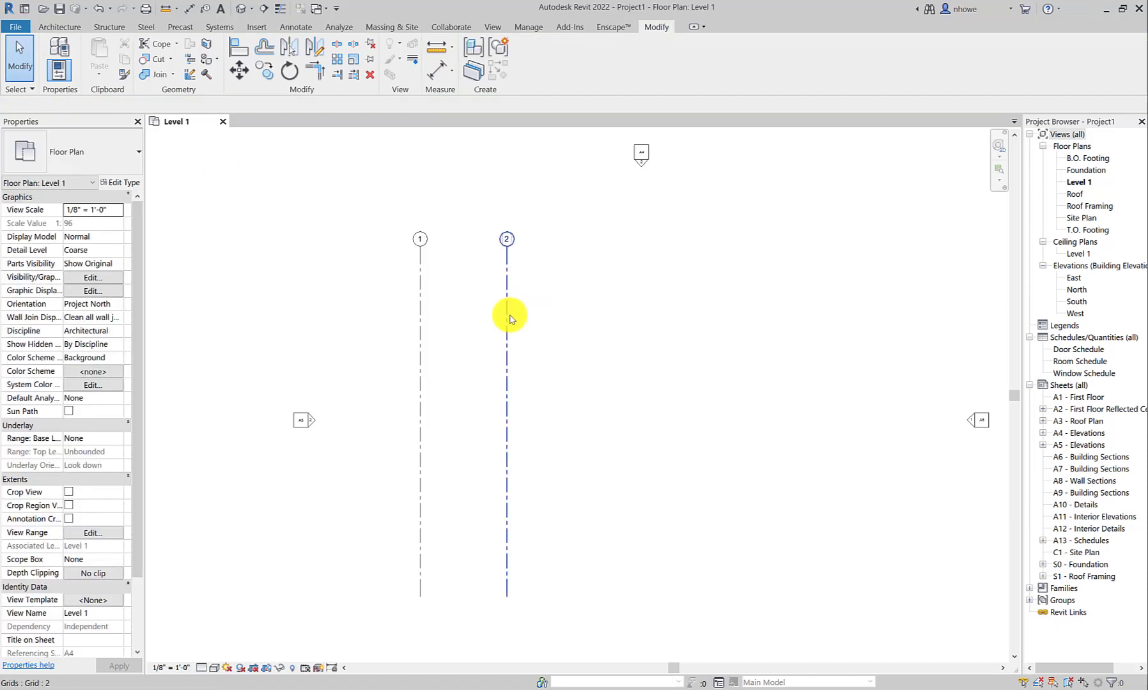
Copy grid 2 horizontally to the right at a spacing of 24'
{"action": "left_click", "coordinate": [508, 316]}
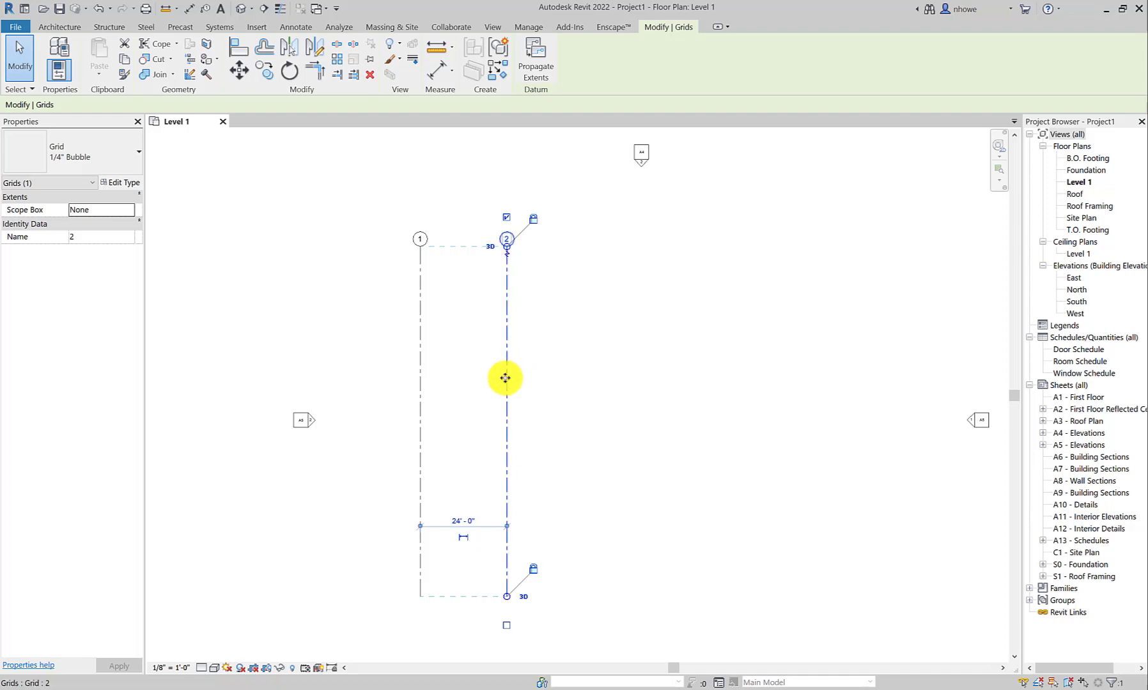
{"action": "left_click_drag", "start_coordinate": [507, 377], "coordinate": [593, 385], "text": "ctrl"}
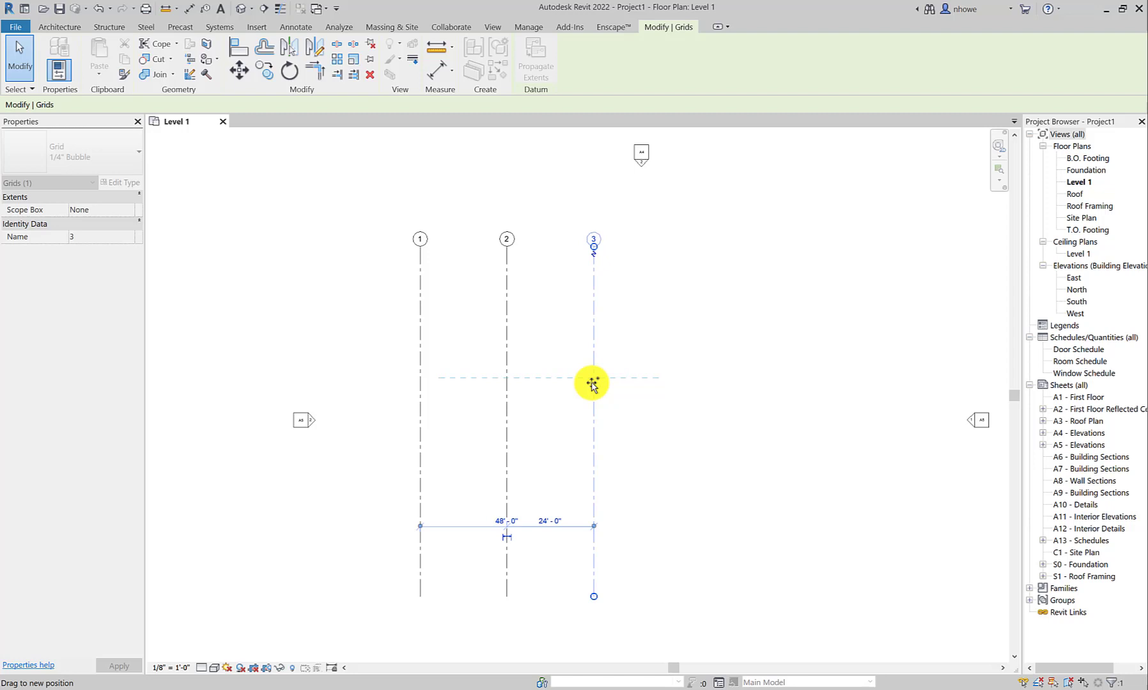
{"action": "mouse_move", "coordinate": [593, 383]}
{"action": "left_mouse_down", "text": "ctrl"}
{"action": "mouse_move", "coordinate": [592, 410]}
{"action": "mouse_move", "coordinate": [592, 382]}
{"action": "left_mouse_up", "text": "ctrl"}
{"action": "left_click_drag", "start_coordinate": [592, 382], "coordinate": [591, 382], "text": "ctrl"}
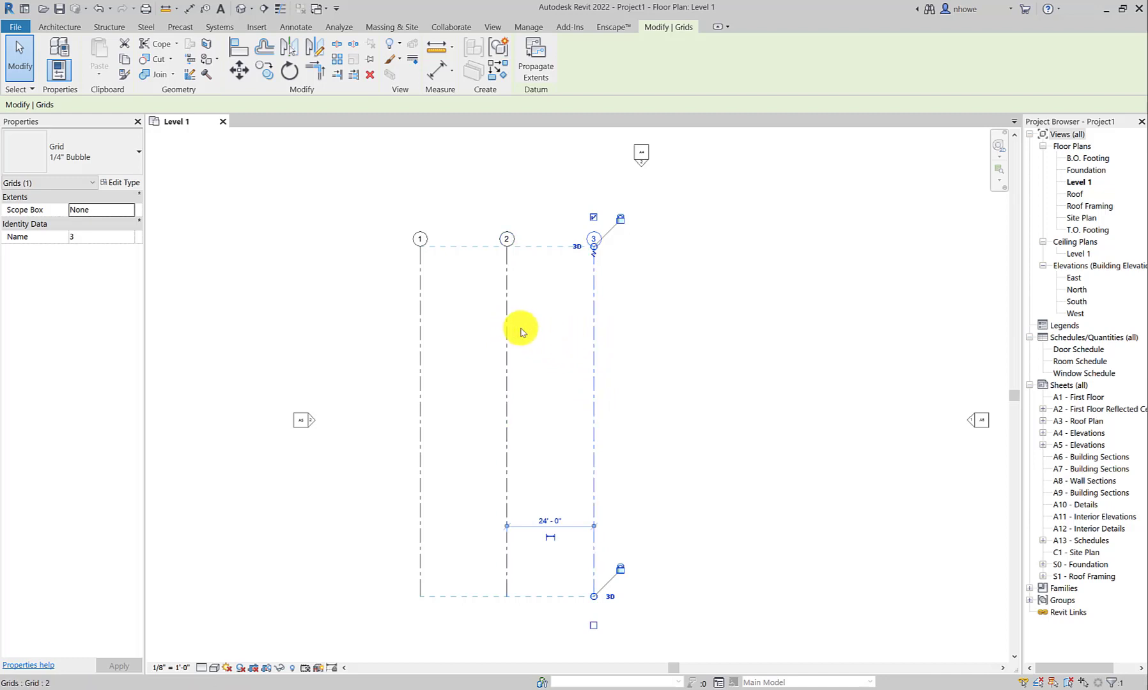
{"action": "left_click", "coordinate": [548, 331]}
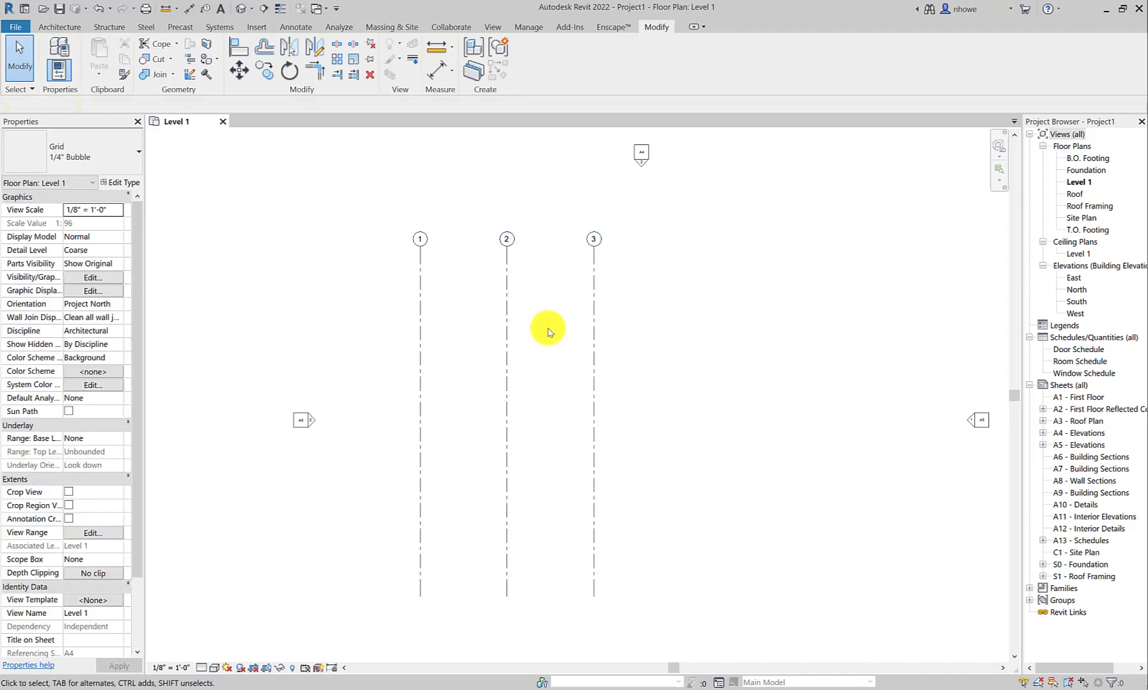
{"action": "left_click", "coordinate": [507, 329]}
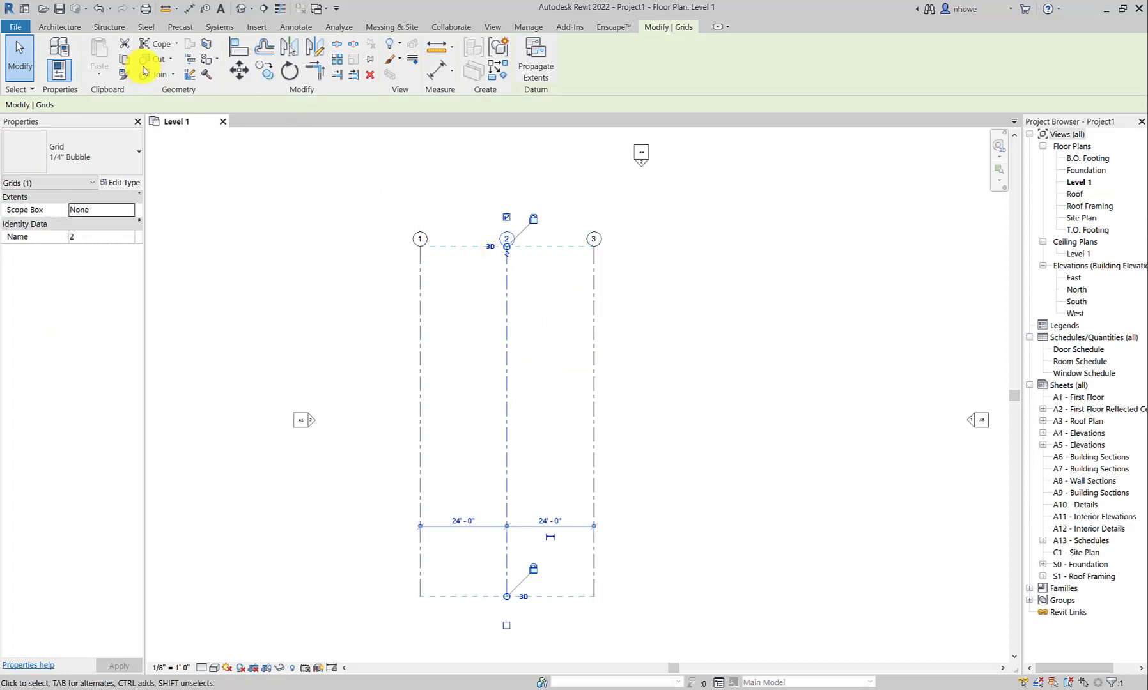
{"action": "left_click", "coordinate": [421, 289], "text": "ctrl"}
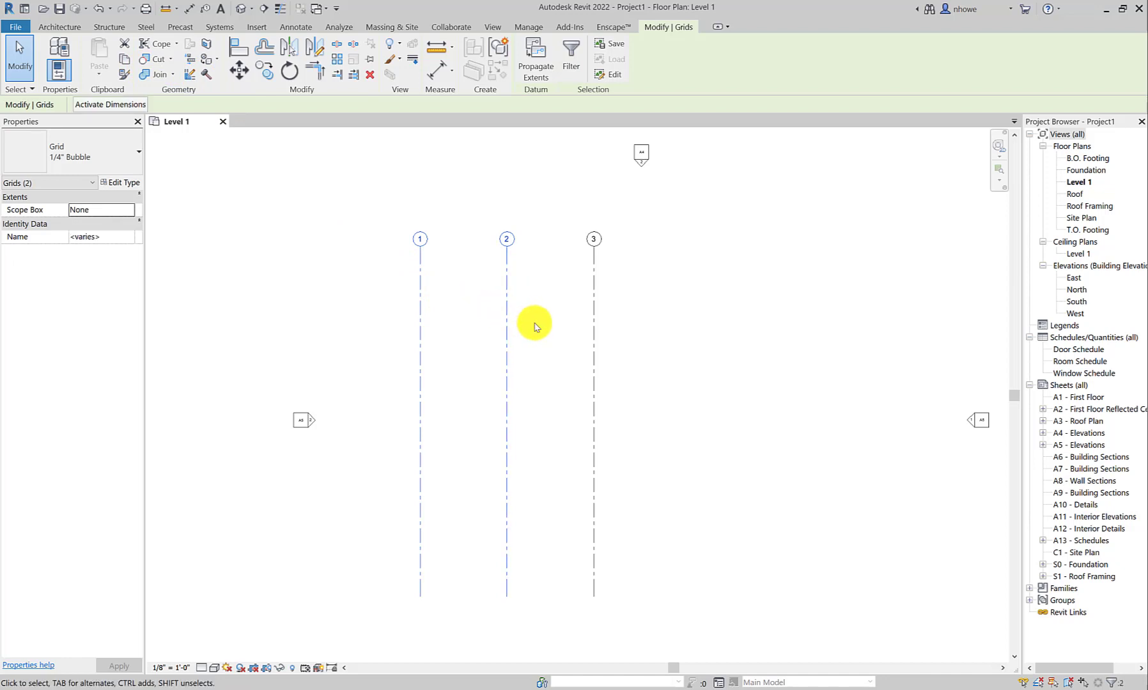
{"action": "left_click", "coordinate": [538, 334]}
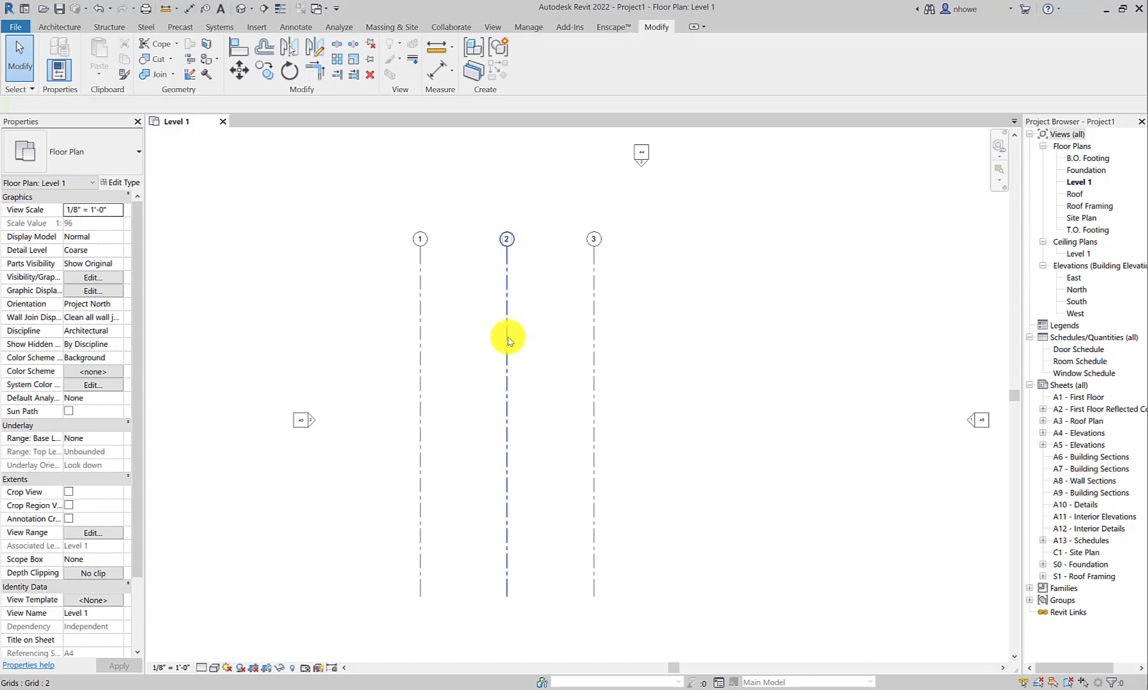
{"action": "left_click", "coordinate": [508, 340]}
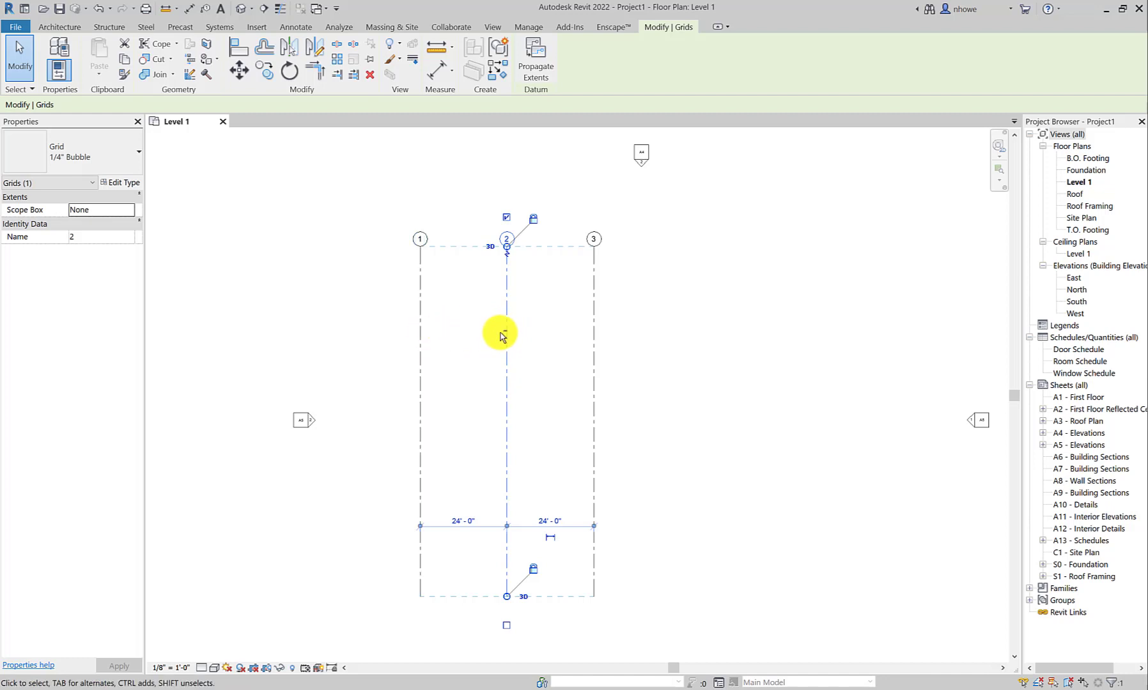
{"action": "left_click", "coordinate": [543, 345]}
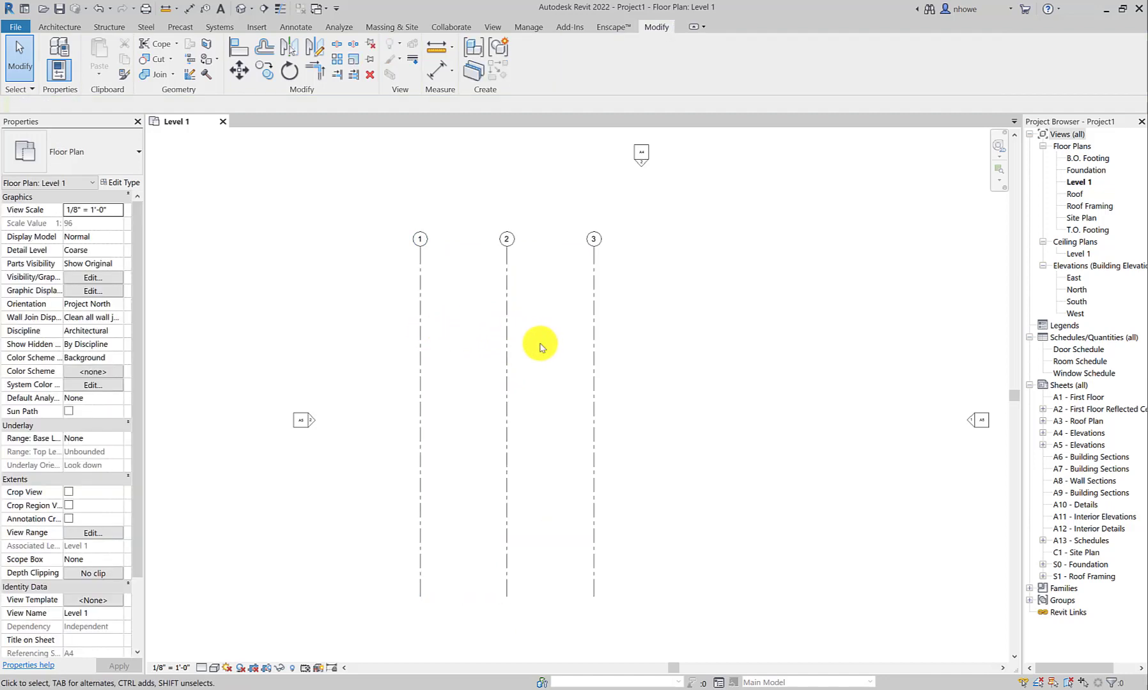
Mirror copies of grids 1 and 2 to the right, using grid 3 as the mirror axis
{"action": "left_click", "coordinate": [507, 345]}
{"action": "left_click", "coordinate": [421, 340], "text": "ctrl"}
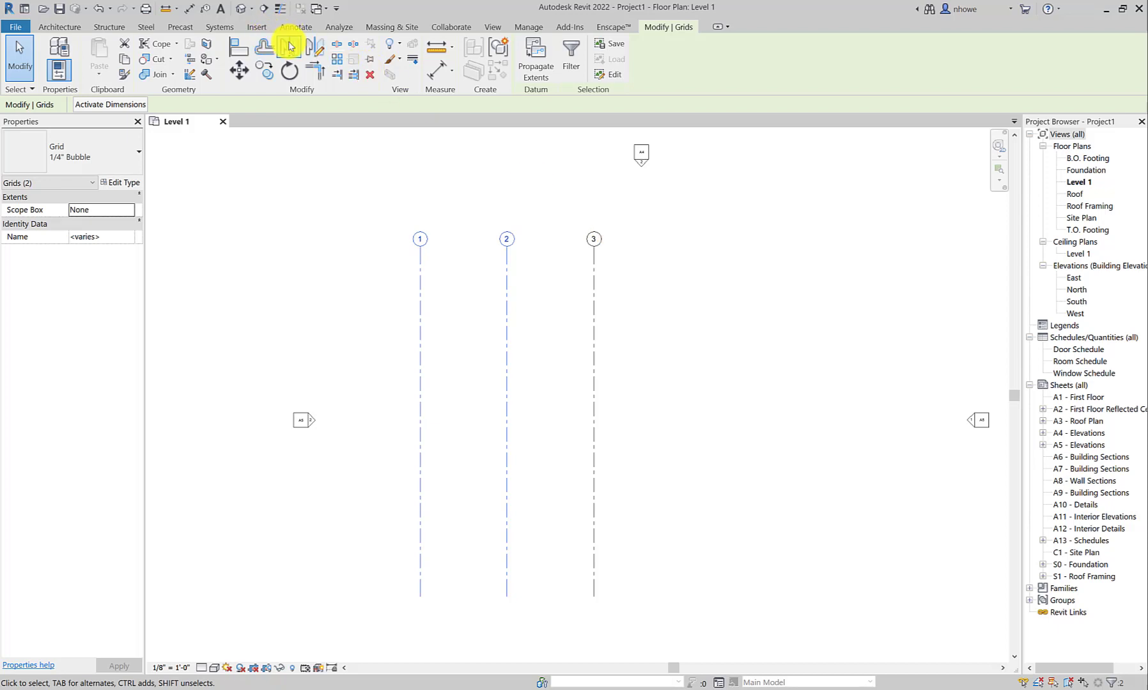
{"action": "left_click", "coordinate": [290, 46]}
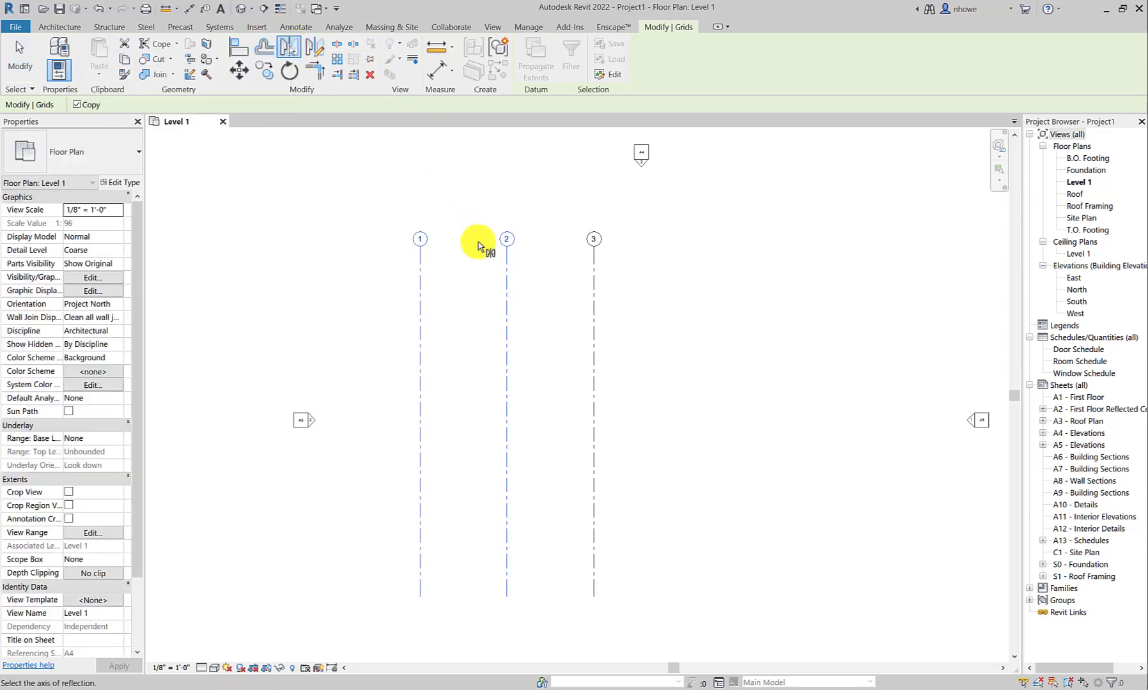
{"action": "left_click", "coordinate": [594, 294]}
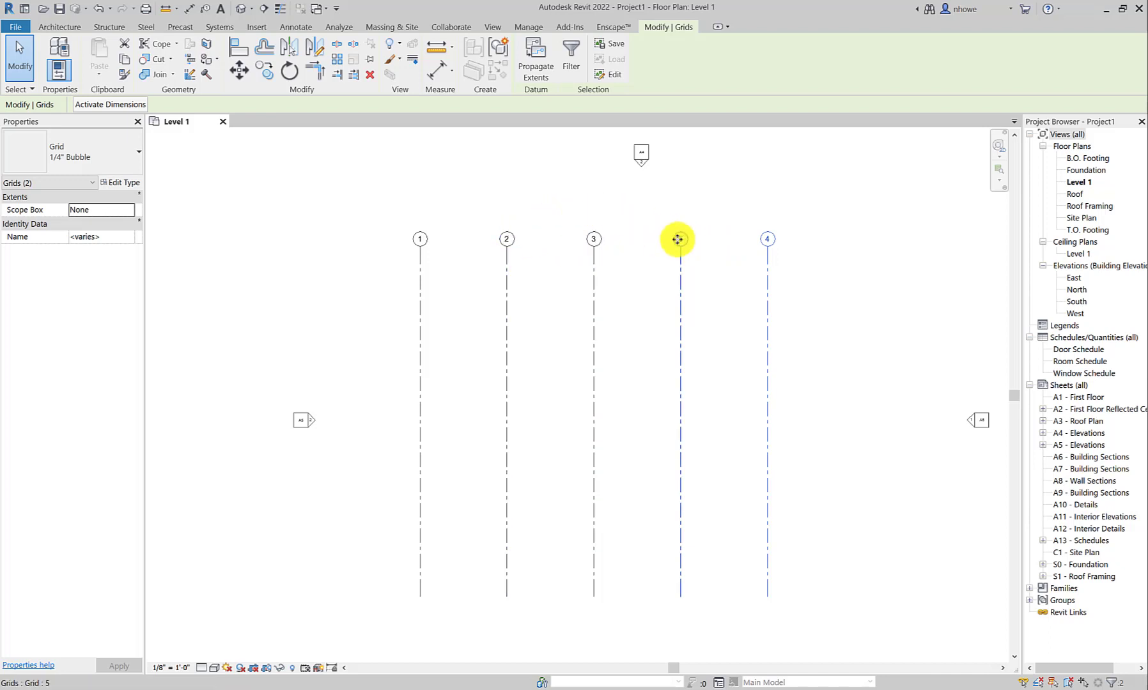
{"action": "left_click", "coordinate": [722, 267]}
Rename the rightmost vertical grid line as 6
{"action": "left_click", "coordinate": [764, 239]}
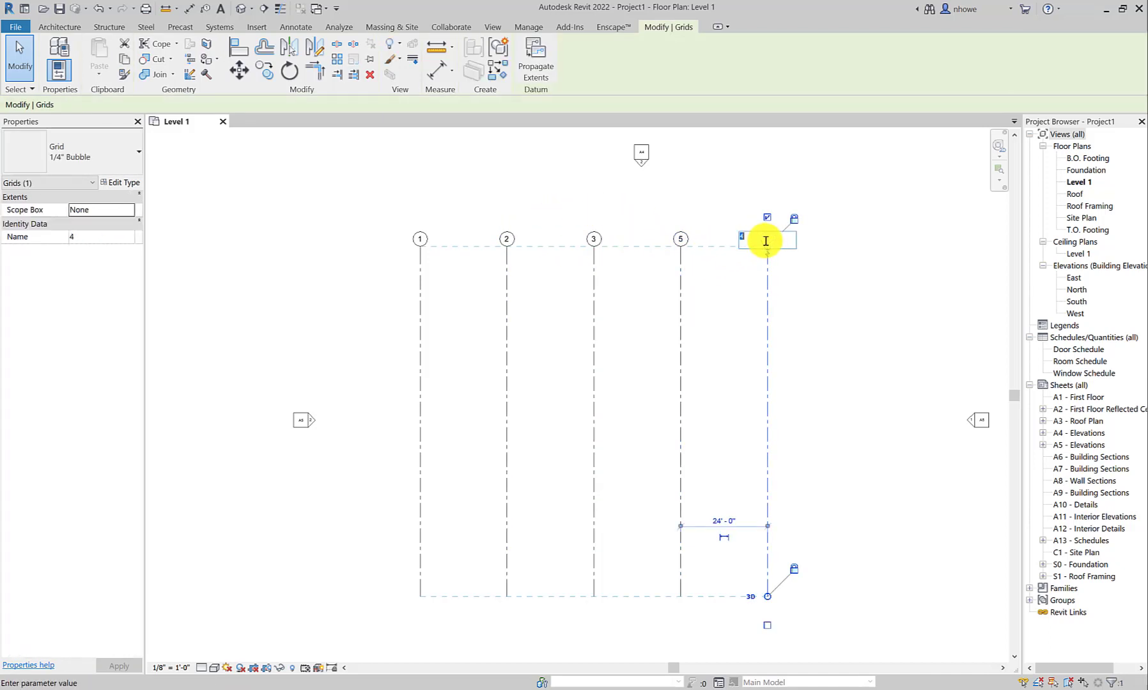
{"action": "left_click", "coordinate": [756, 239]}
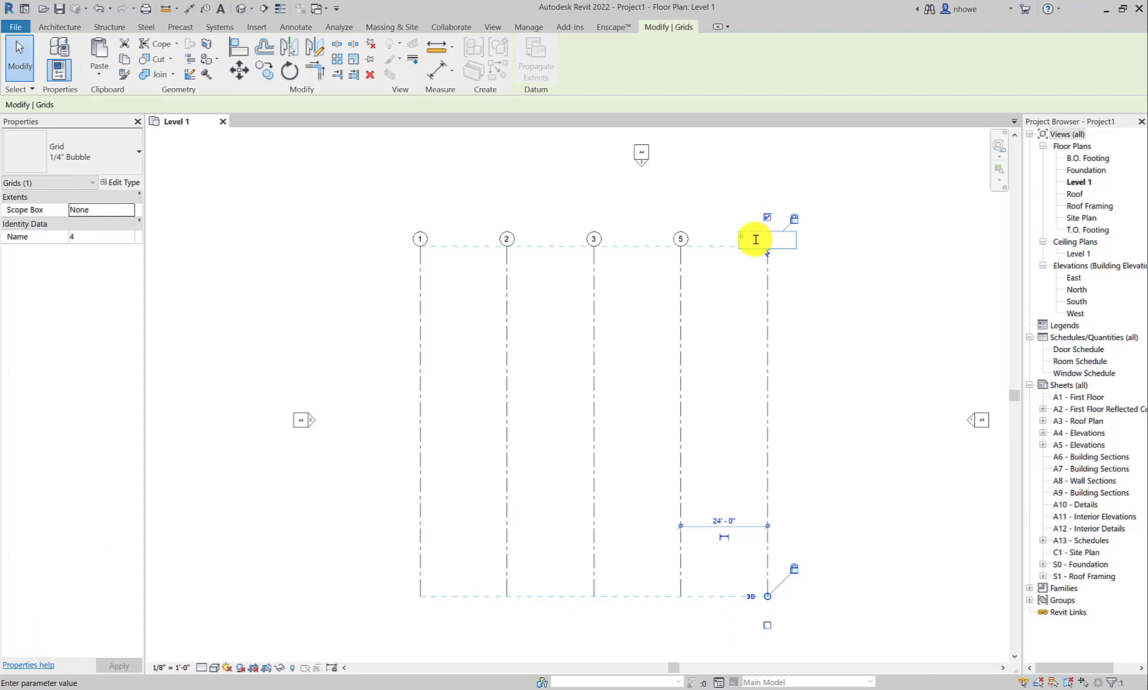
{"action": "type", "text": "6"}
{"action": "key", "text": "Return"}
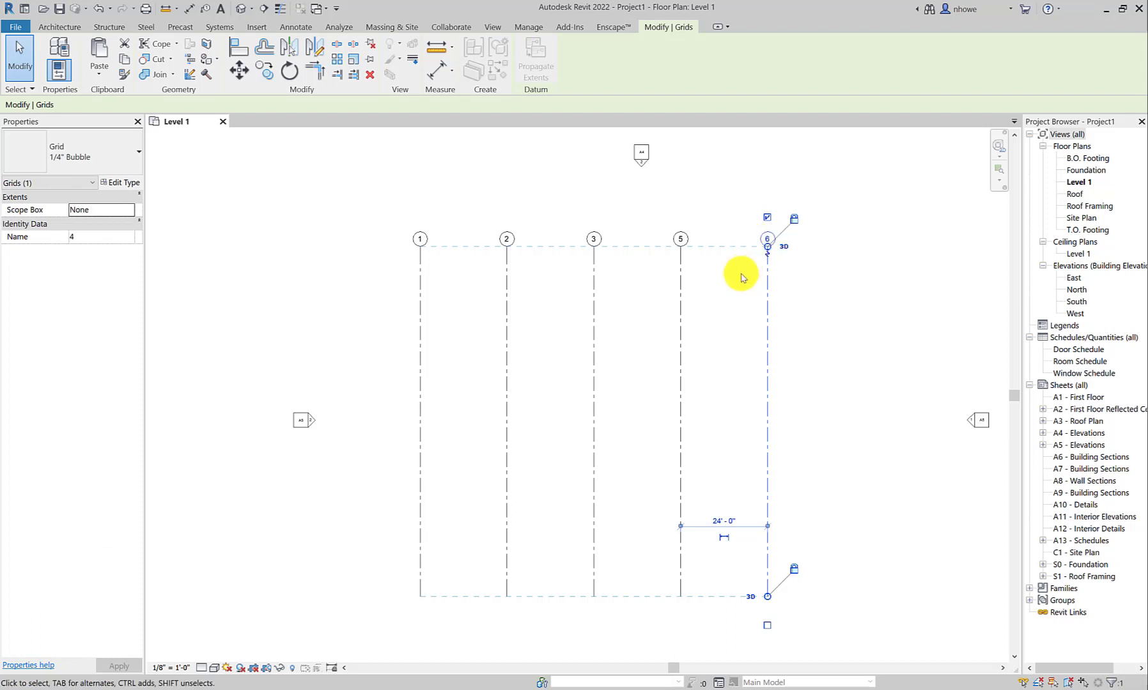
Rename the vertical grid line immediately to the right of grid 3 as 4
{"action": "left_click", "coordinate": [679, 237]}
{"action": "left_click", "coordinate": [669, 237]}
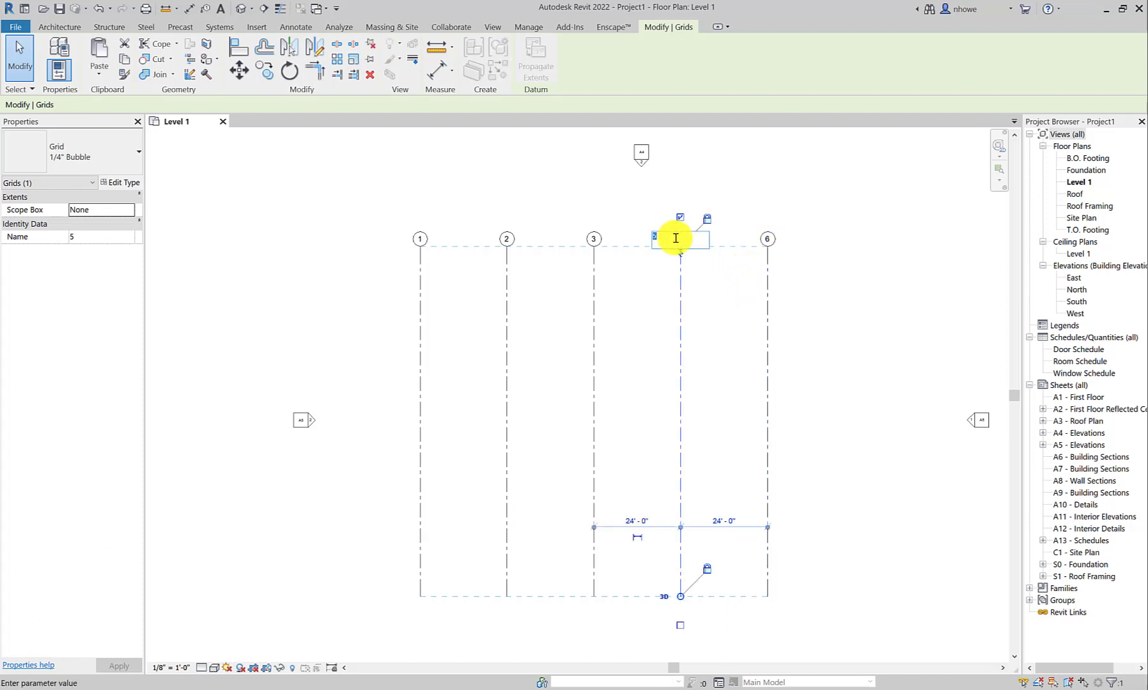
{"action": "key", "text": "BackSpace"}
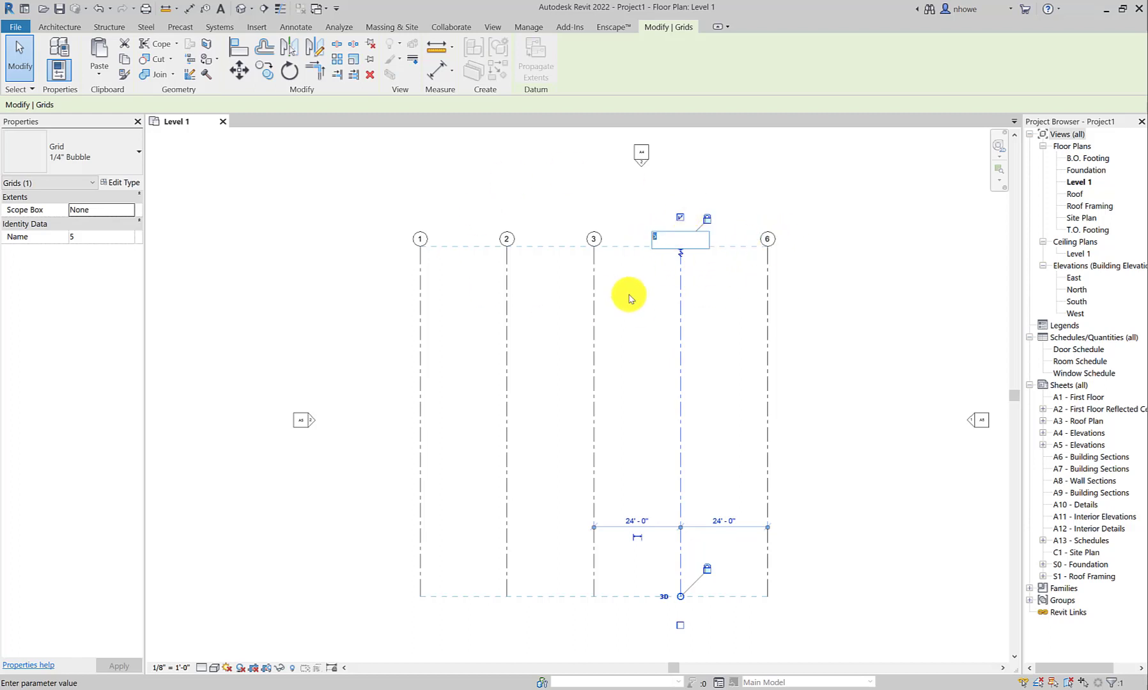
{"action": "type", "text": "4"}
{"action": "key", "text": "Return"}
Rename the rightmost vertical grid line as 5
{"action": "left_click", "coordinate": [766, 242]}
{"action": "left_click", "coordinate": [765, 239]}
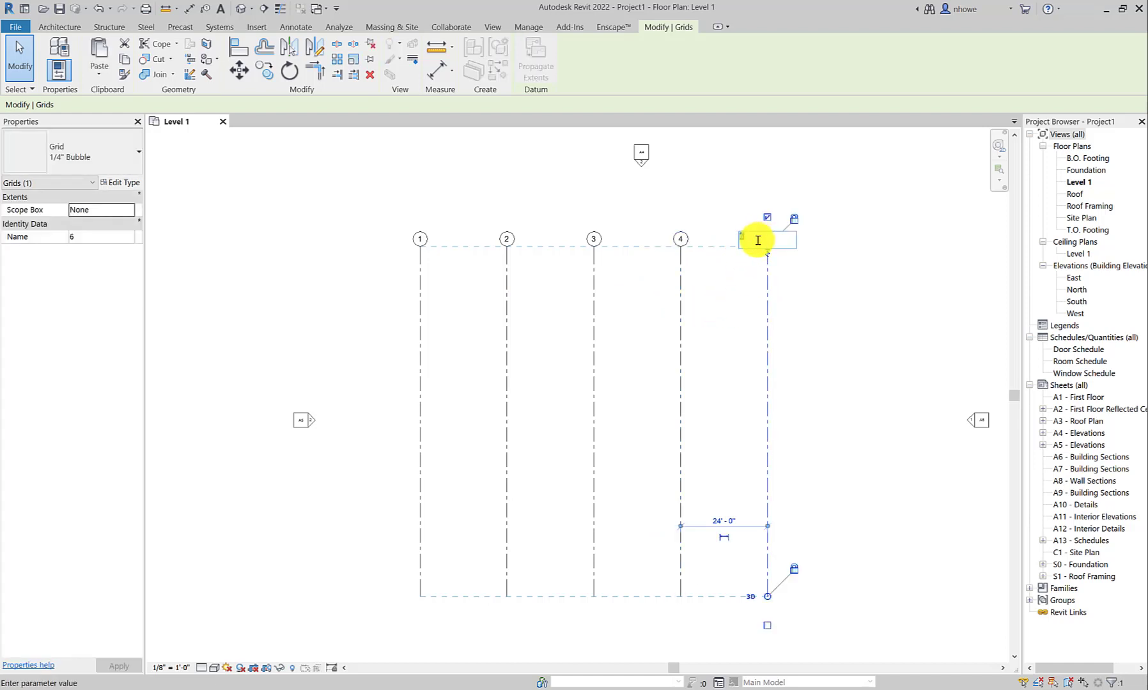
{"action": "type", "text": "5"}
{"action": "key", "text": "Return"}
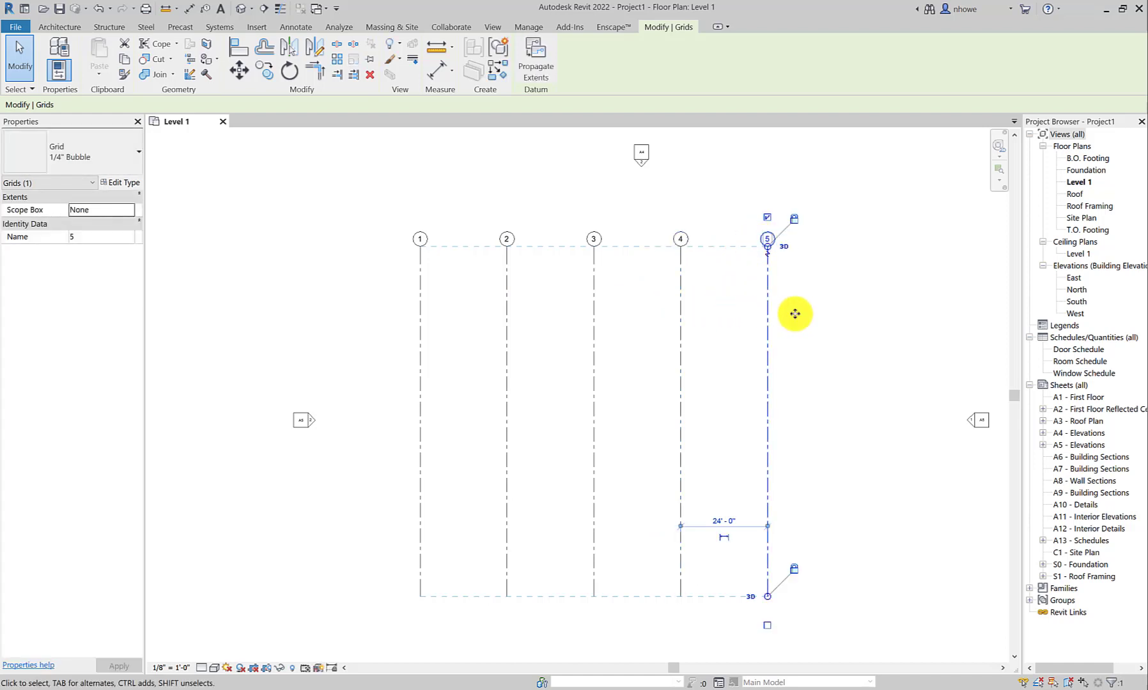
{"action": "left_click", "coordinate": [804, 316]}
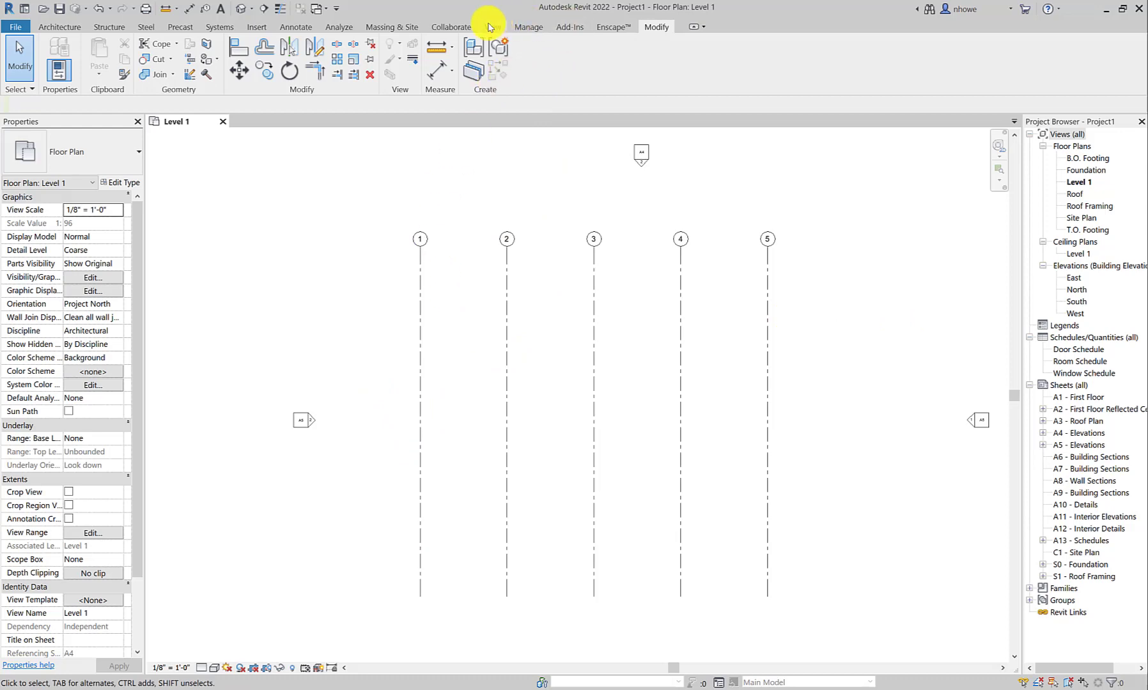
Draw a horizontal grid line from left to right across all five vertical grids, a little below their bubbles
{"action": "left_click", "coordinate": [78, 29]}
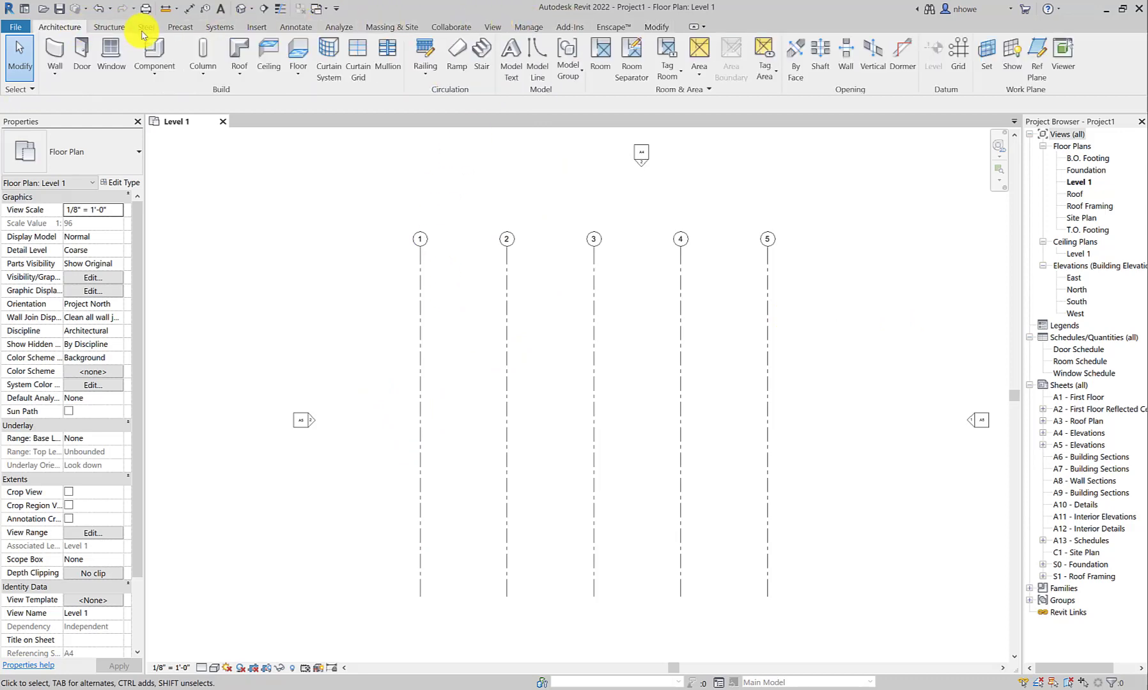
{"action": "left_click", "coordinate": [958, 57]}
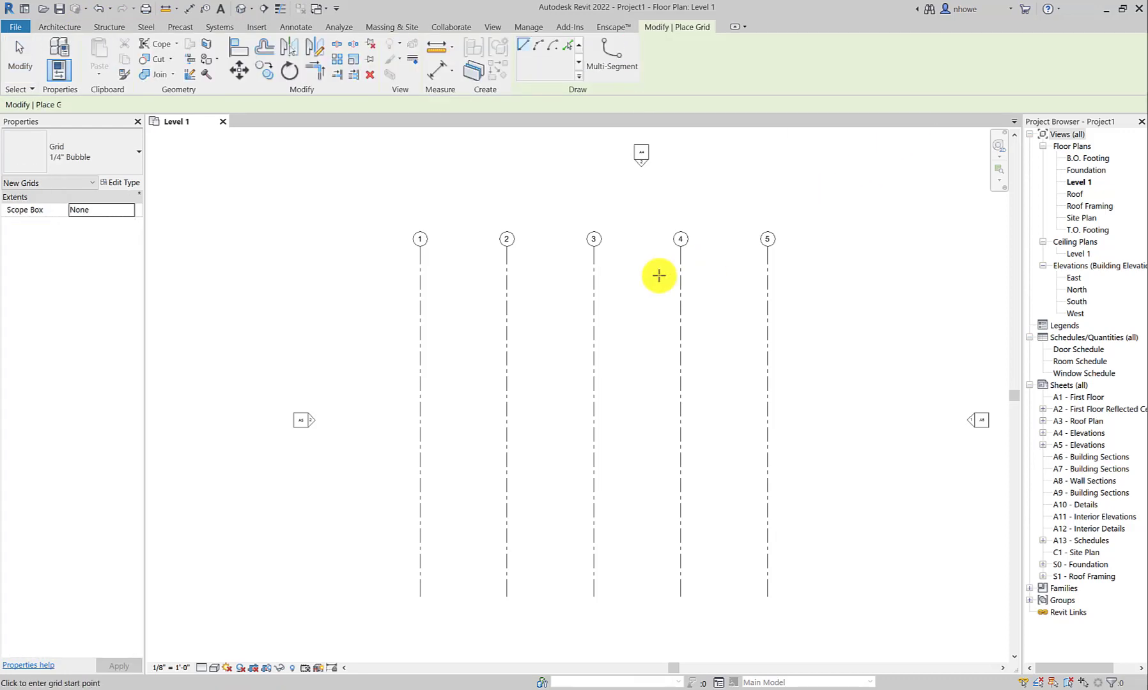
{"action": "left_click", "coordinate": [326, 310]}
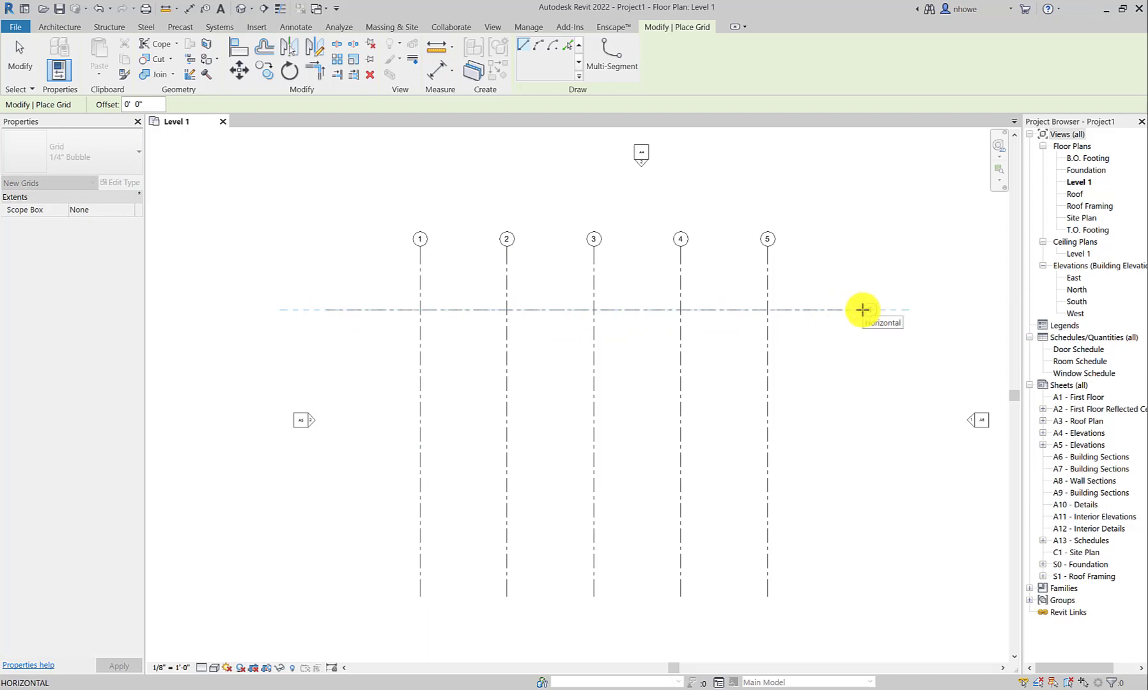
{"action": "left_click", "coordinate": [863, 310]}
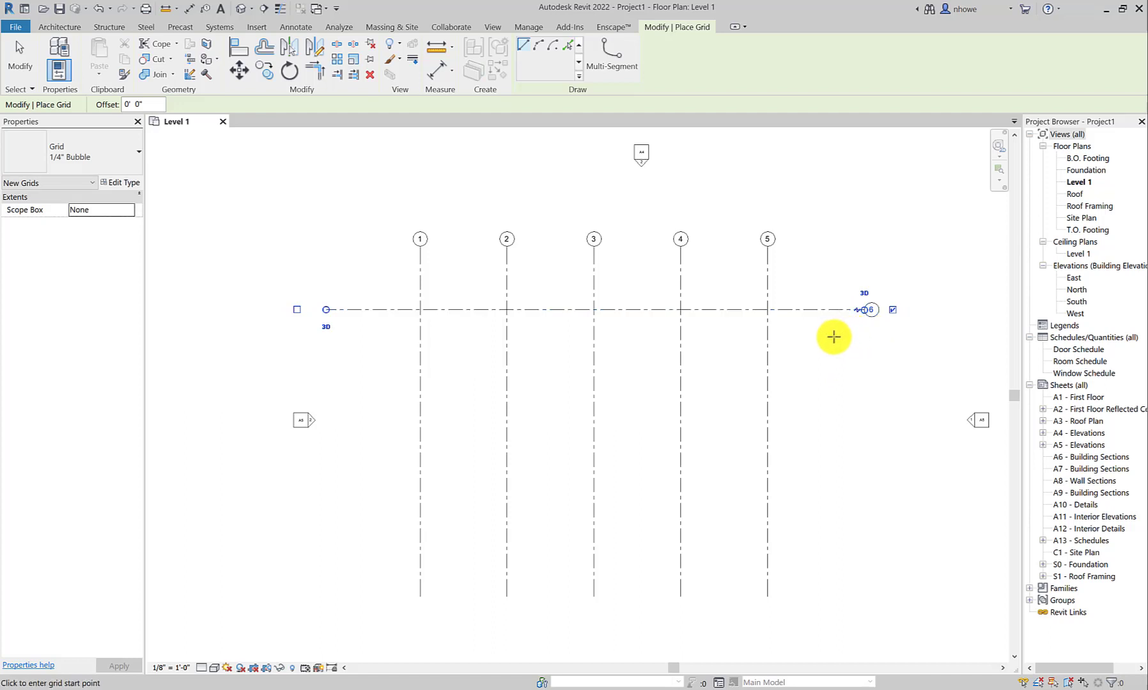
Leave grid placement and examine the south elevation marker below the grid lines
{"action": "scroll", "coordinate": [822, 337], "scroll_direction": "down", "scroll_amount": 1}
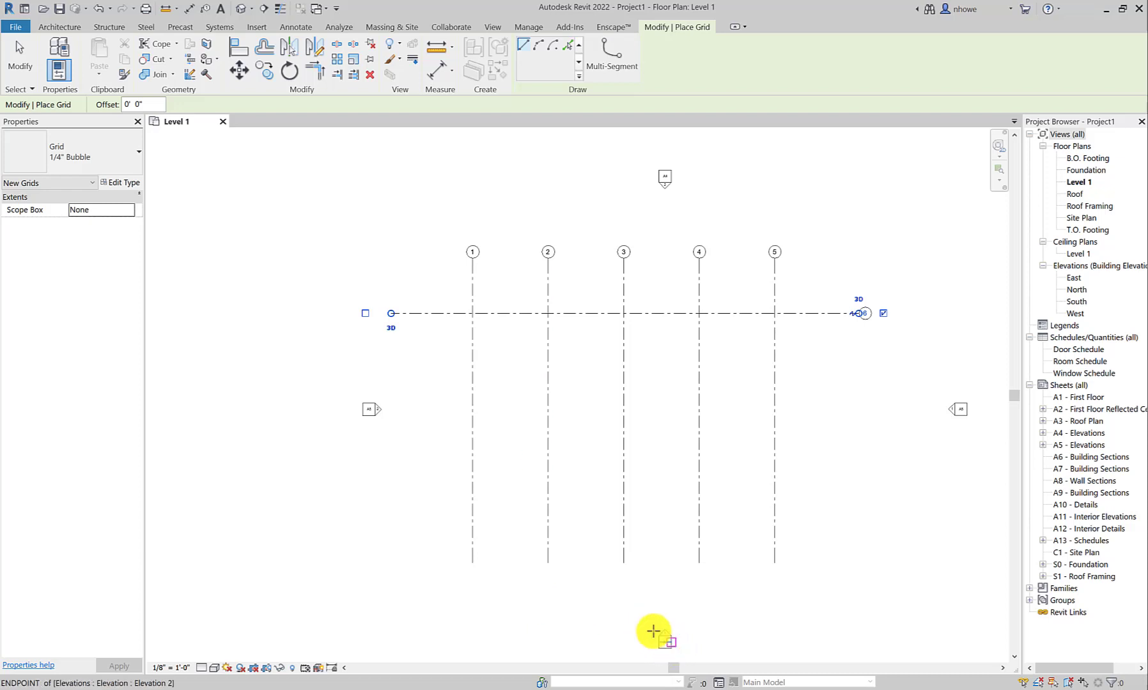
{"action": "left_click", "coordinate": [20, 58]}
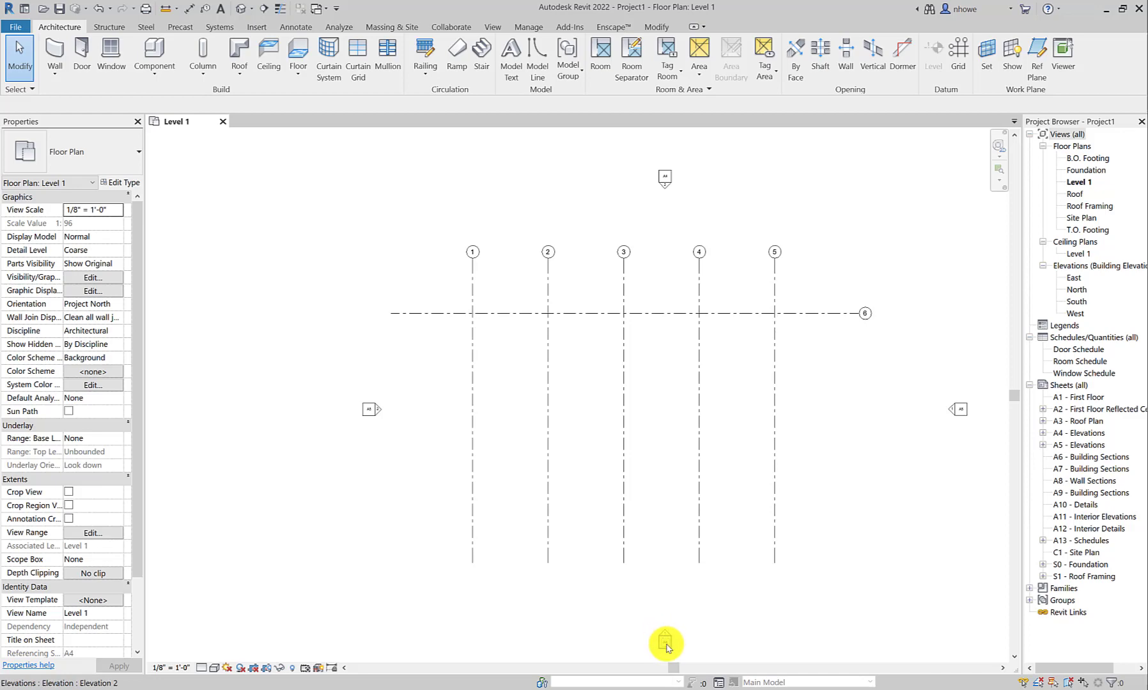
{"action": "left_click", "coordinate": [665, 644]}
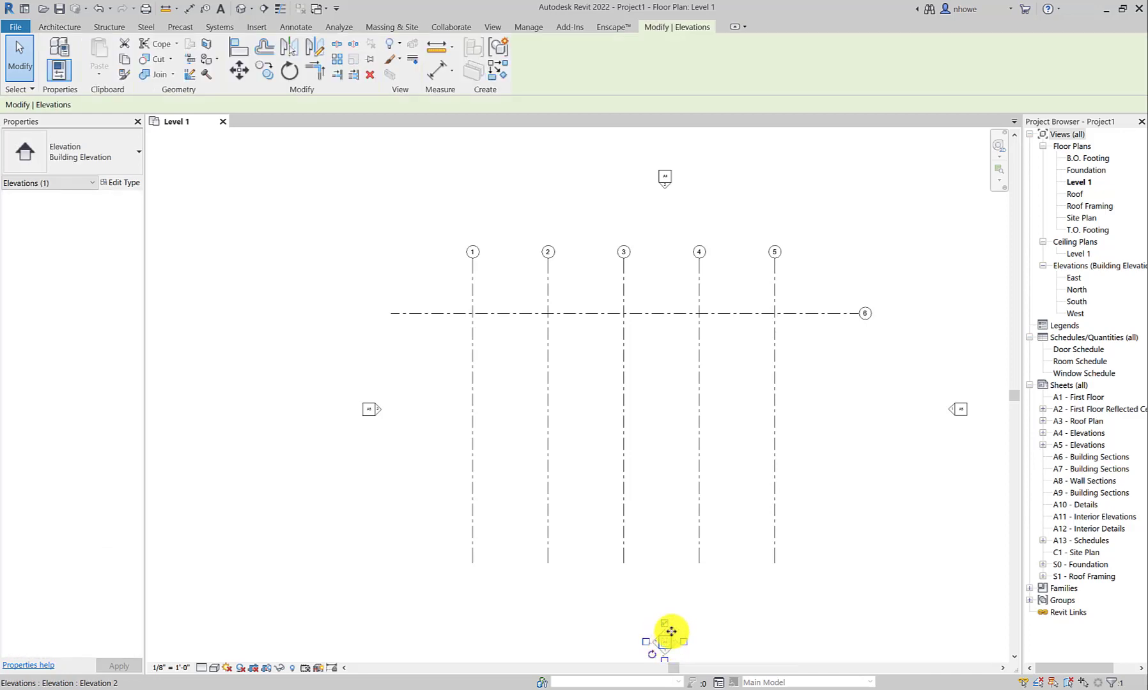
{"action": "left_click", "coordinate": [678, 629]}
{"action": "scroll", "coordinate": [674, 639], "scroll_direction": "up", "scroll_amount": 4}
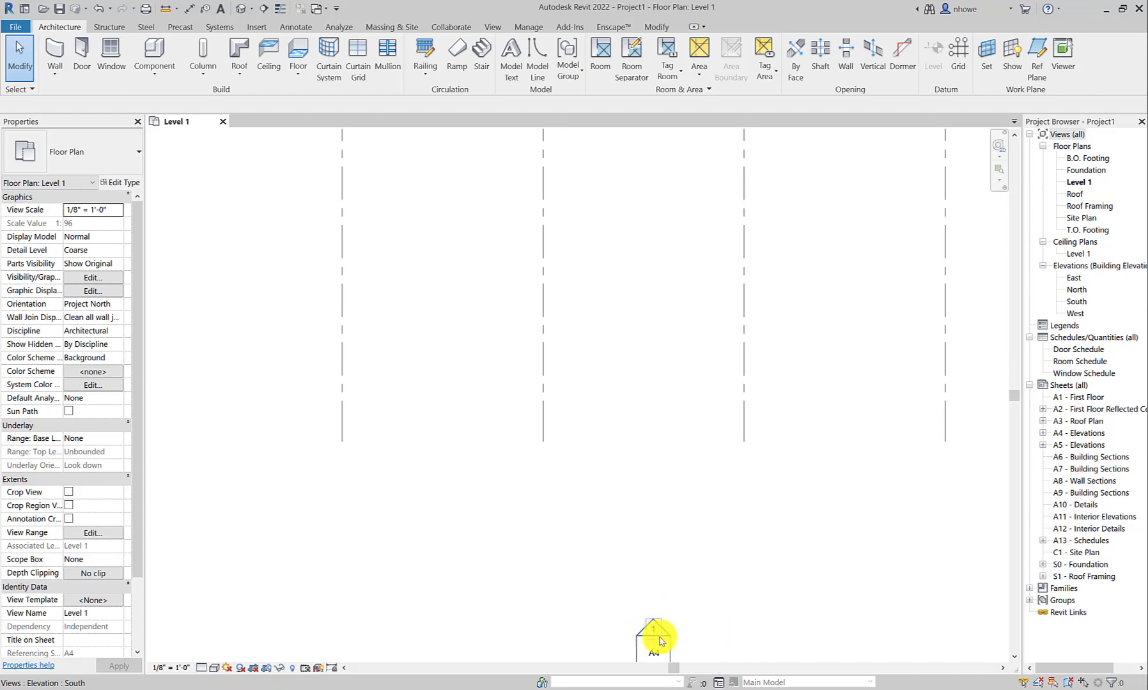
{"action": "scroll", "coordinate": [650, 633], "scroll_direction": "down", "scroll_amount": 4}
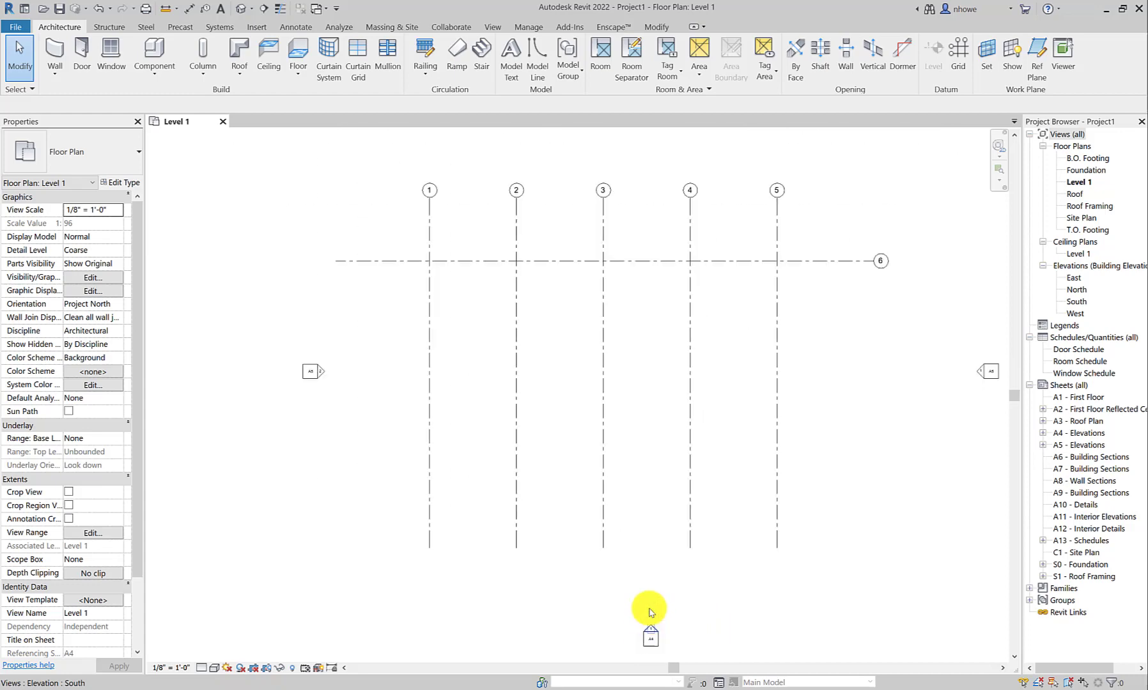
{"action": "scroll", "coordinate": [648, 611], "scroll_direction": "down", "scroll_amount": 3}
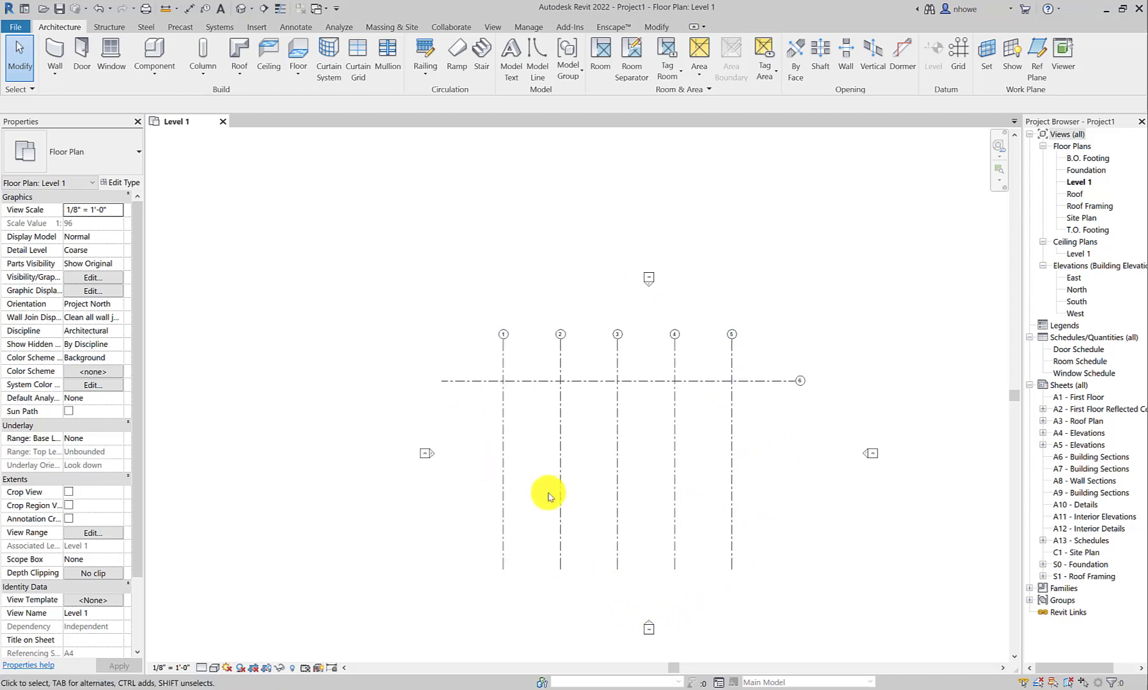
Move the complete south and north elevation markers farther away from the ends of the vertical grid lines
{"action": "scroll", "coordinate": [649, 497], "scroll_direction": "down", "scroll_amount": 1}
{"action": "middle_click_drag", "start_coordinate": [649, 497], "coordinate": [584, 470]}
{"action": "scroll", "coordinate": [582, 493], "scroll_direction": "up", "scroll_amount": 1}
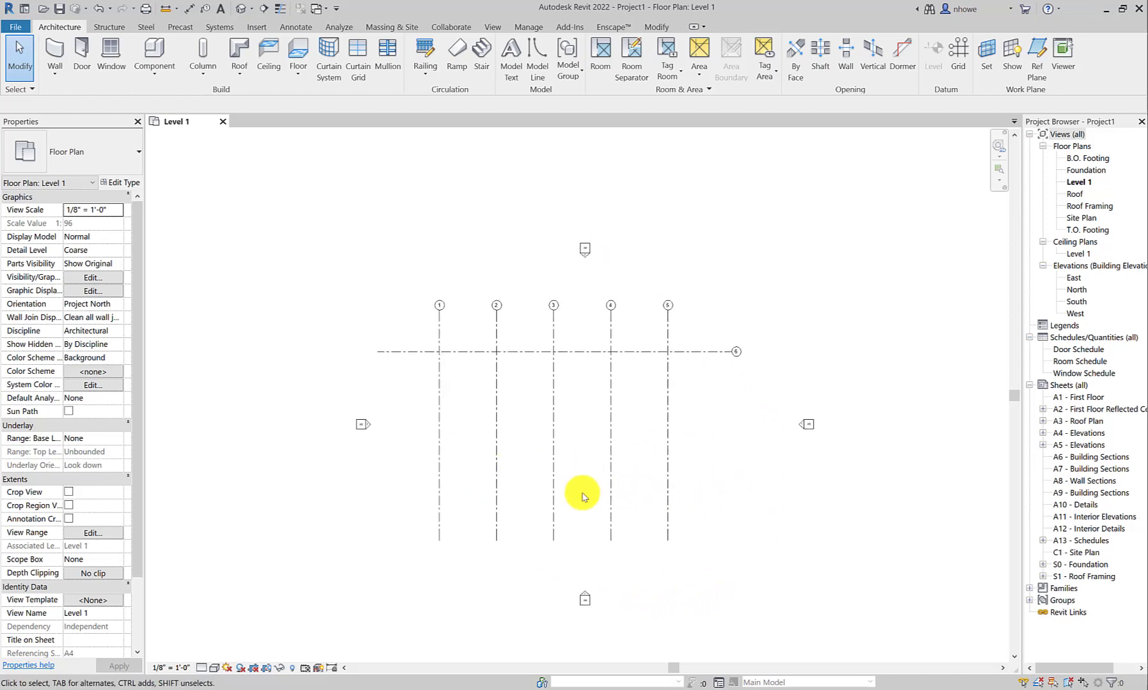
{"action": "mouse_move", "coordinate": [609, 580]}
{"action": "left_mouse_down"}
{"action": "mouse_move", "coordinate": [558, 625]}
{"action": "mouse_move", "coordinate": [585, 627]}
{"action": "left_mouse_up"}
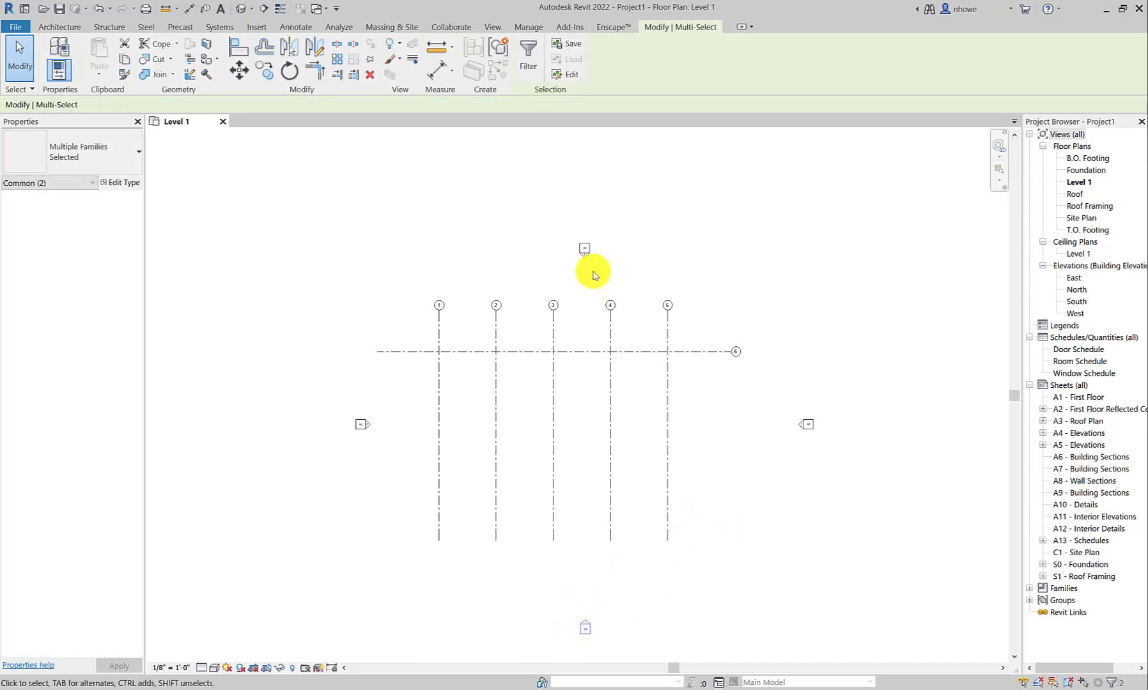
{"action": "left_click_drag", "start_coordinate": [586, 251], "coordinate": [582, 224]}
{"action": "scroll", "coordinate": [580, 348], "scroll_direction": "up", "scroll_amount": 2}
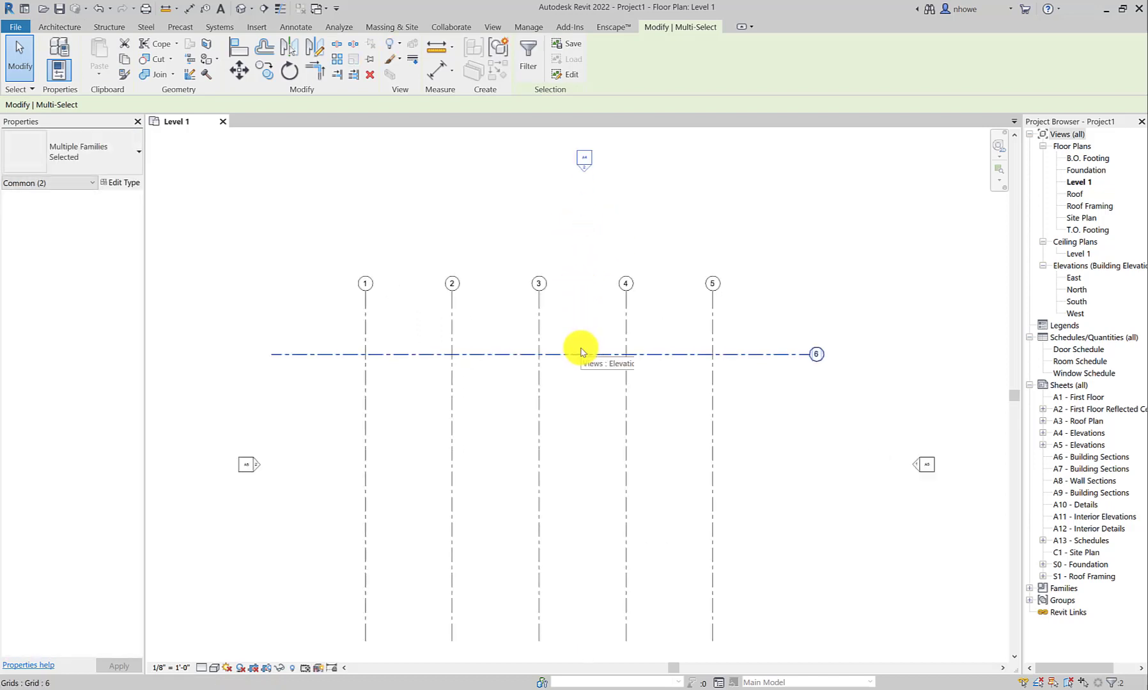
Show the horizontal grid line's bubble at its left end and hide the bubble at its right end
{"action": "left_click", "coordinate": [587, 355]}
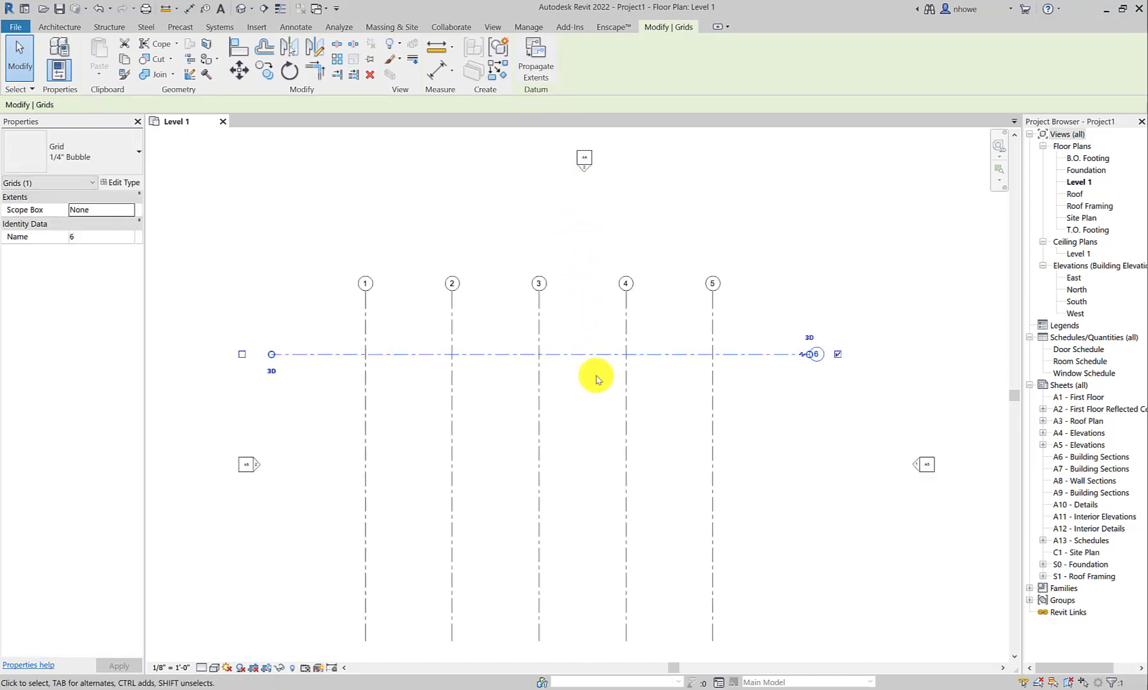
{"action": "middle_click_drag", "start_coordinate": [603, 382], "coordinate": [696, 350]}
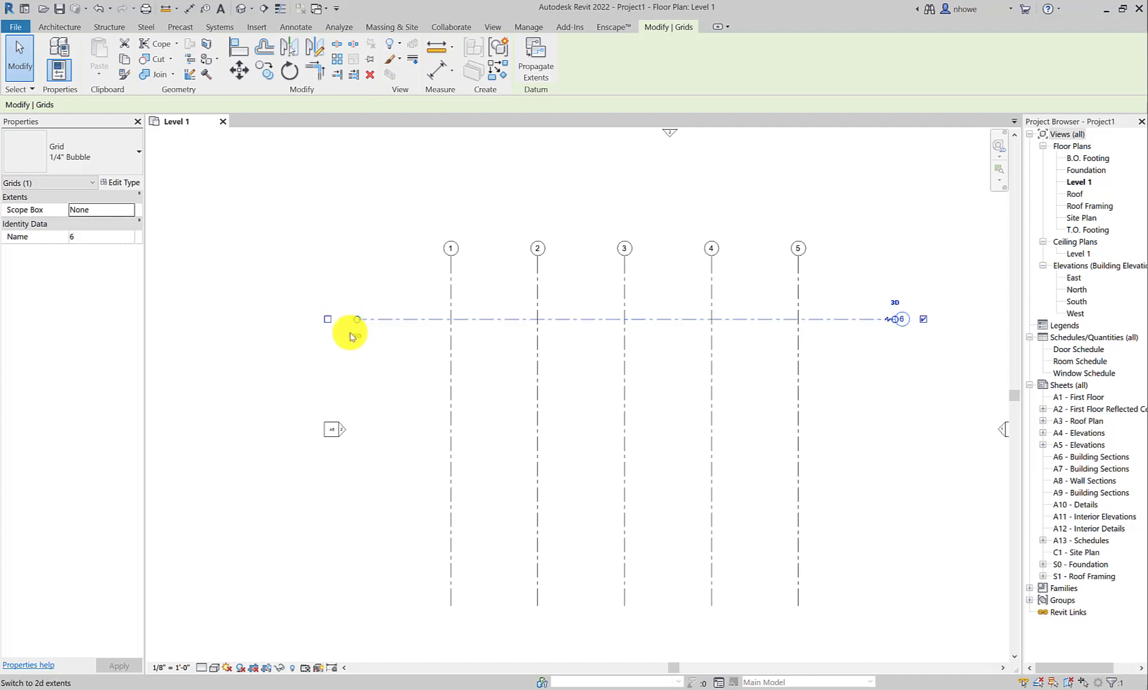
{"action": "left_click", "coordinate": [327, 320]}
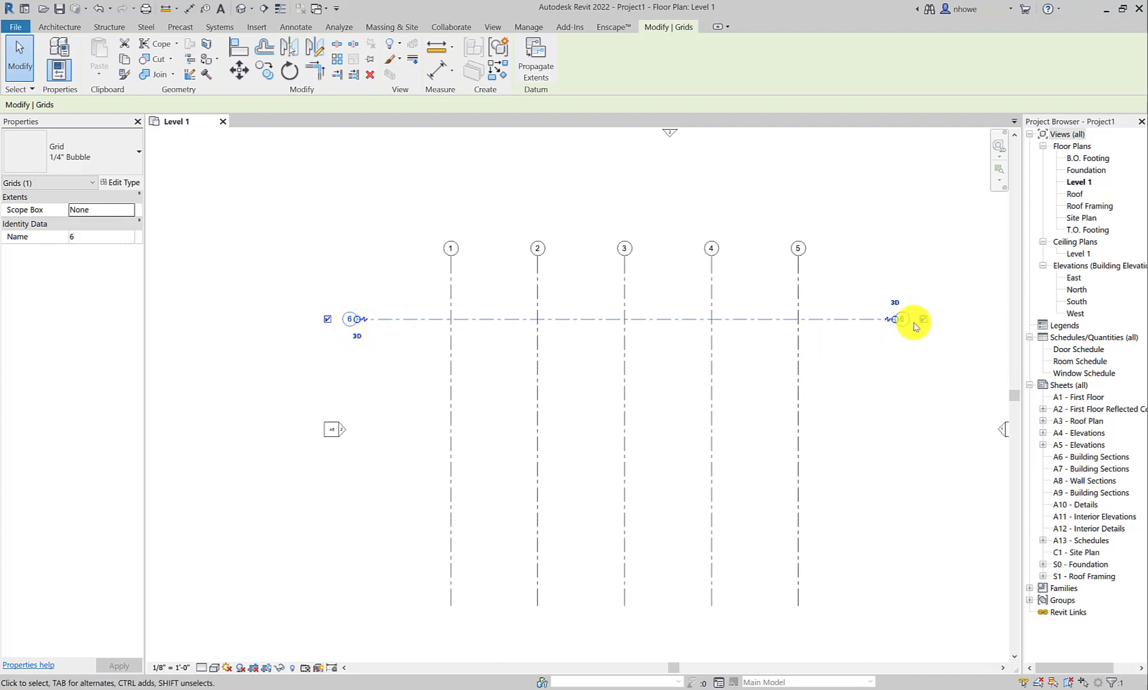
{"action": "left_click", "coordinate": [911, 382]}
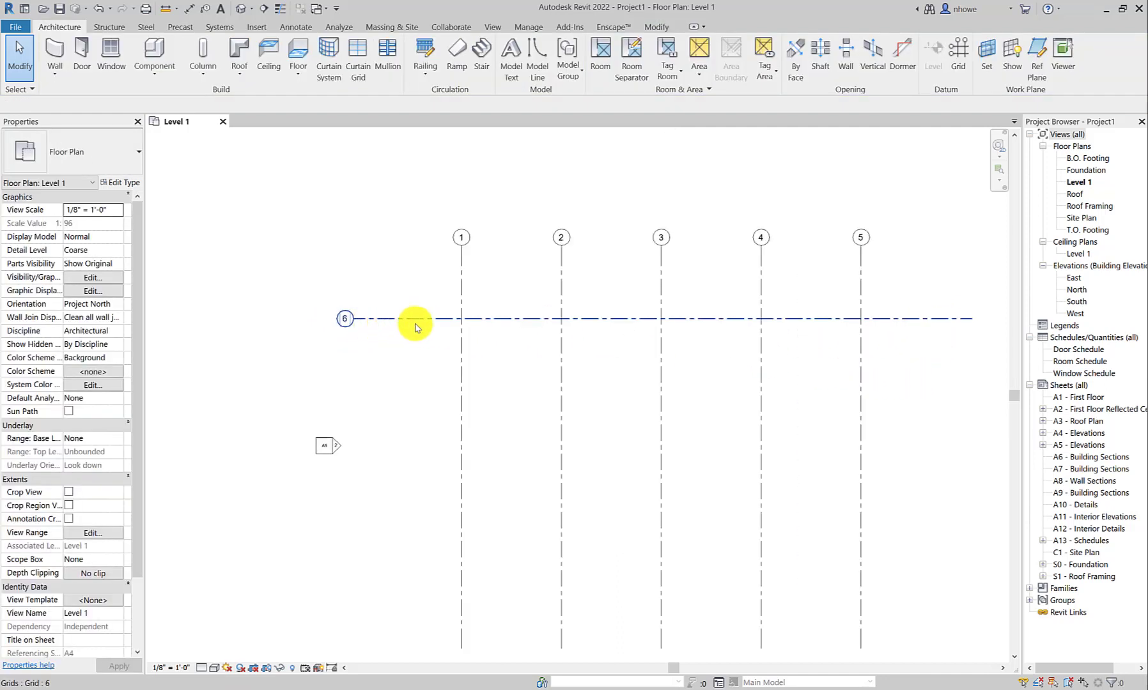
Rename the horizontal grid line as A
{"action": "middle_click_drag", "start_coordinate": [413, 326], "coordinate": [353, 328]}
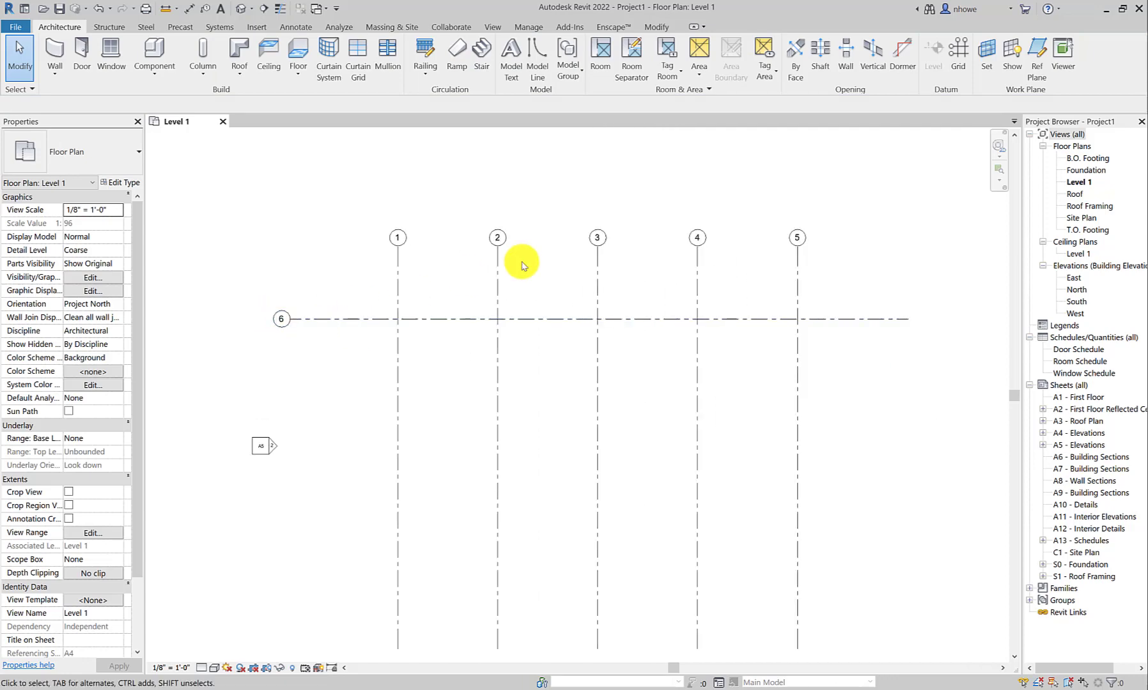
{"action": "scroll", "coordinate": [284, 318], "scroll_direction": "up", "scroll_amount": 1}
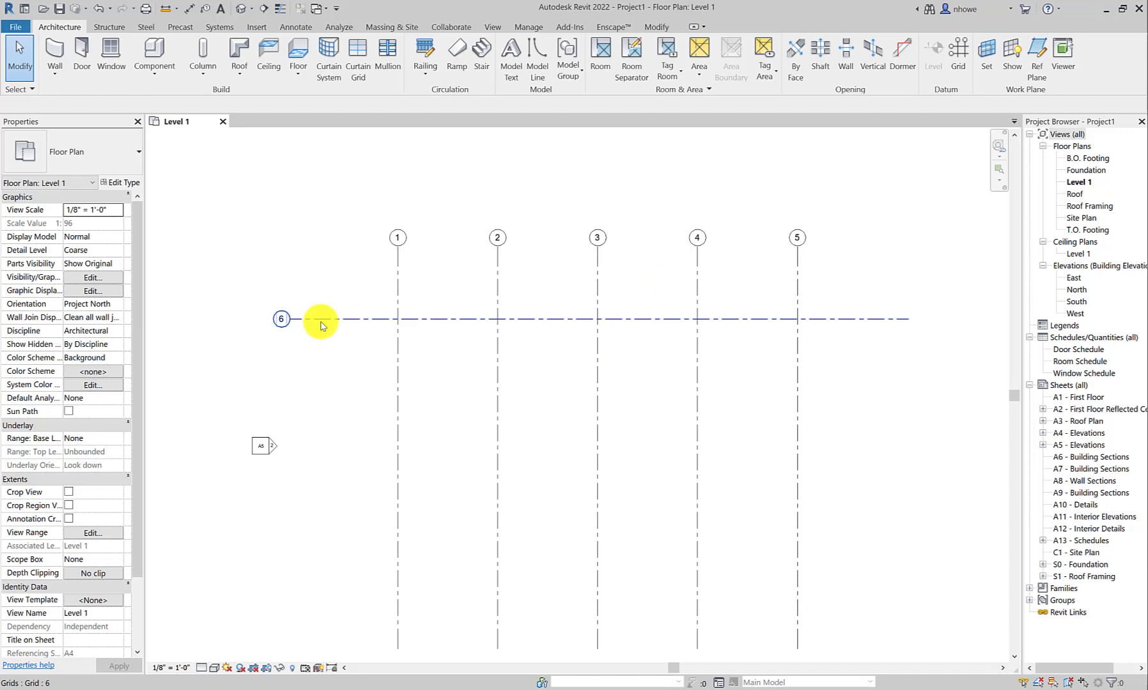
{"action": "left_click", "coordinate": [321, 323]}
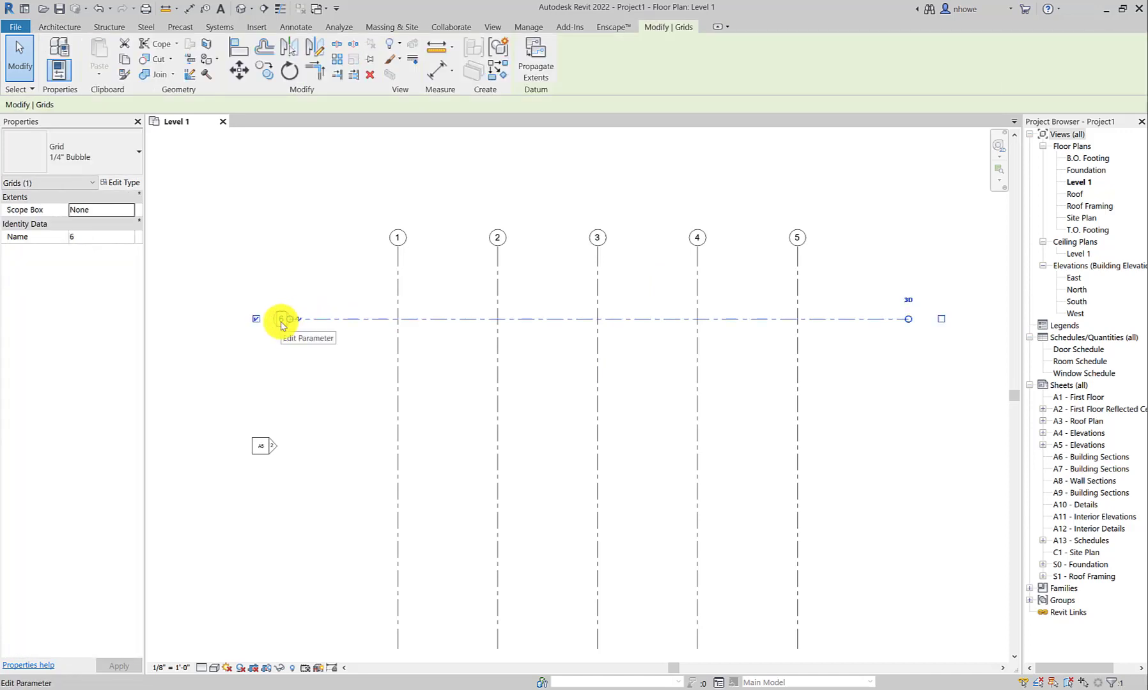
{"action": "left_click", "coordinate": [282, 323]}
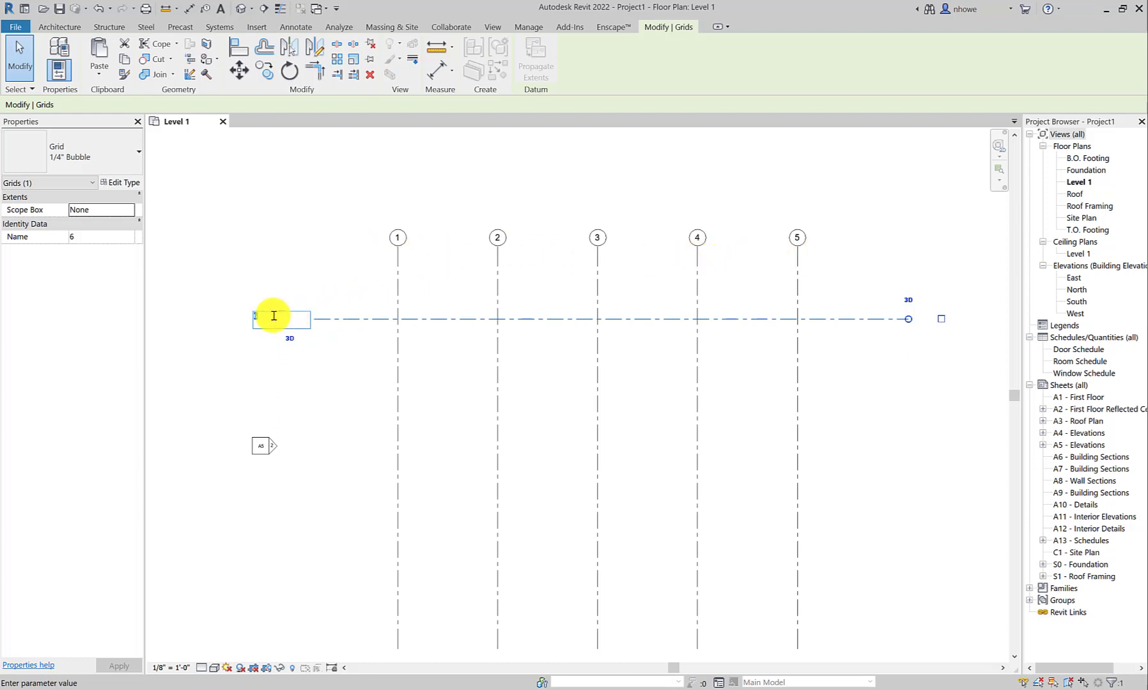
{"action": "key", "text": "Return"}
{"action": "left_click", "coordinate": [318, 350]}
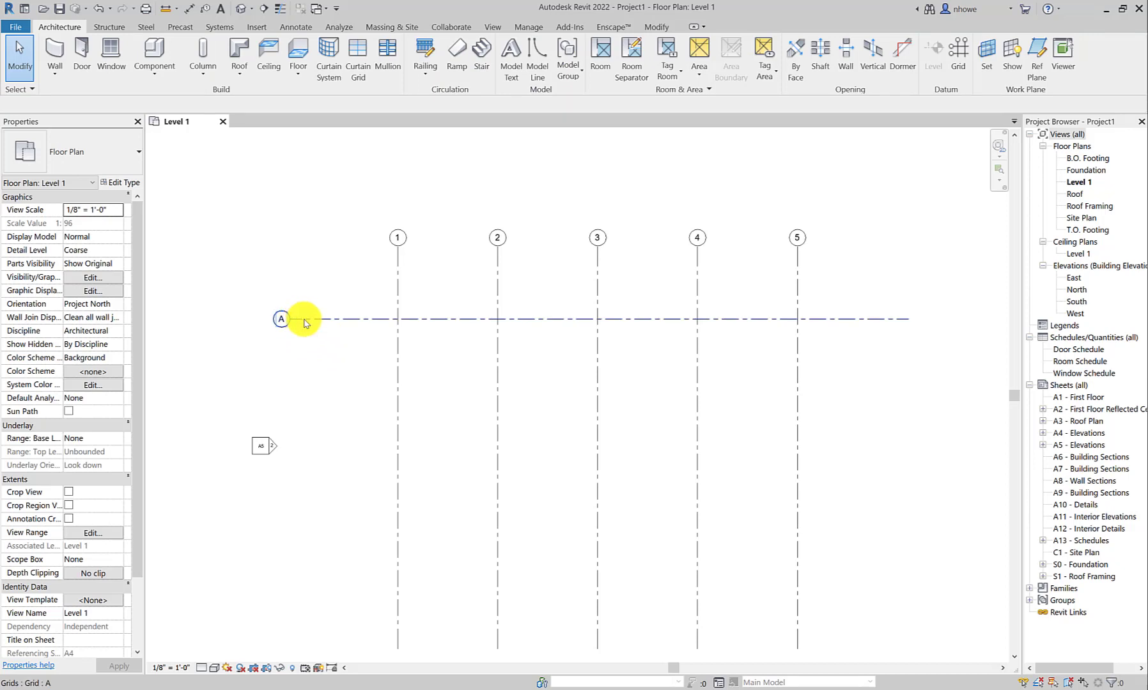
Copy grid line A straight down to 20'-0" below it, keeping the ends of both lines aligned
{"action": "left_click_drag", "start_coordinate": [329, 322], "coordinate": [339, 405], "text": "ctrl"}
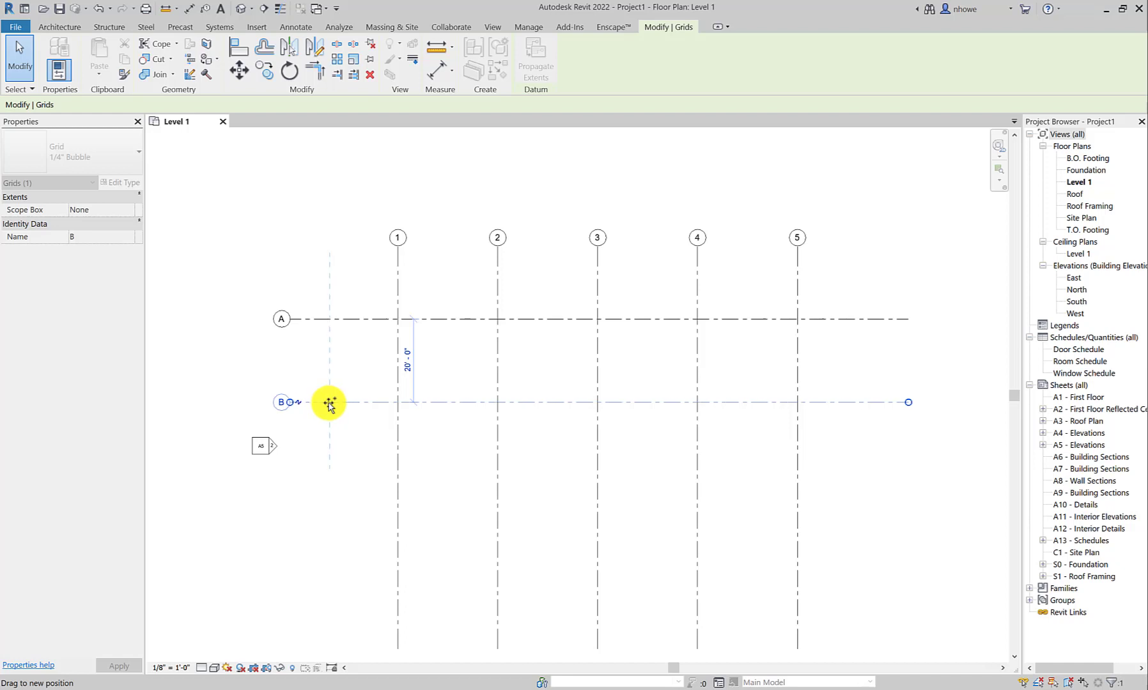
{"action": "left_click_drag", "start_coordinate": [327, 401], "coordinate": [330, 403], "text": "ctrl"}
{"action": "left_click_drag", "start_coordinate": [342, 403], "coordinate": [359, 403]}
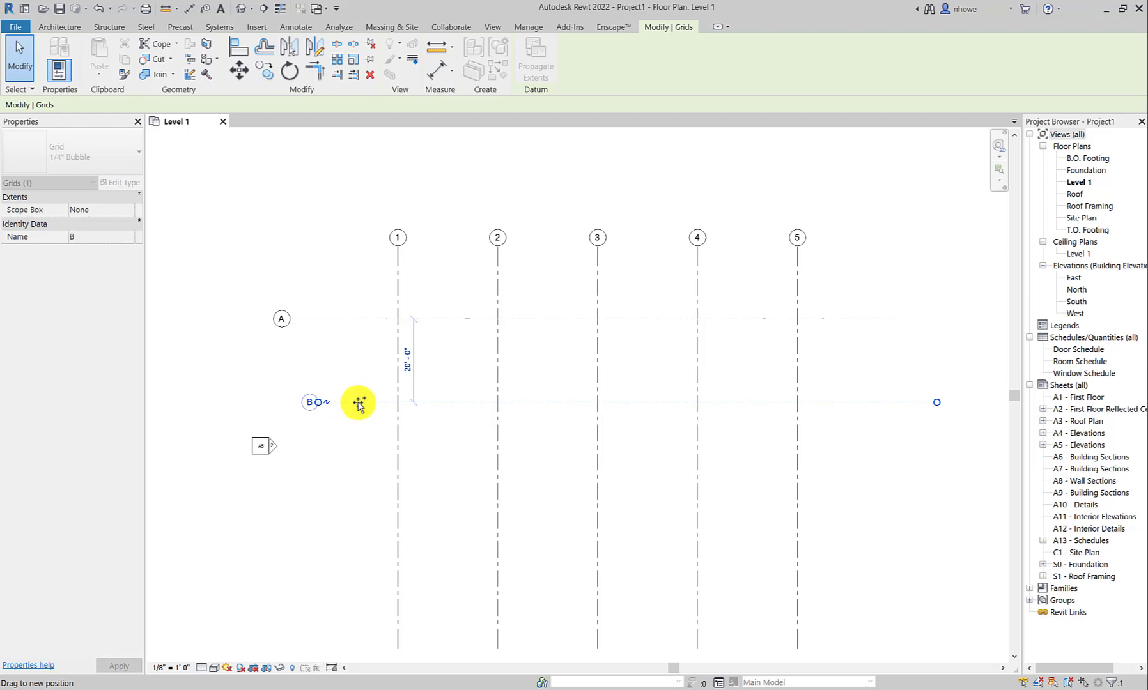
{"action": "left_click_drag", "start_coordinate": [357, 404], "coordinate": [336, 402]}
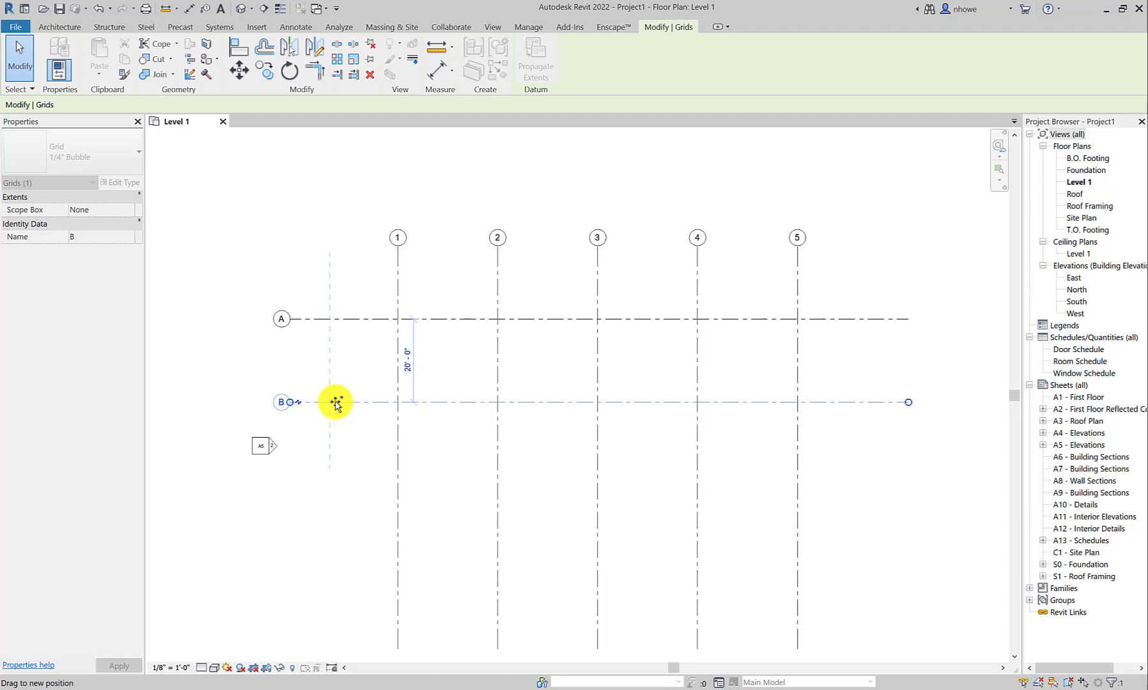
{"action": "left_click_drag", "start_coordinate": [337, 402], "coordinate": [336, 401]}
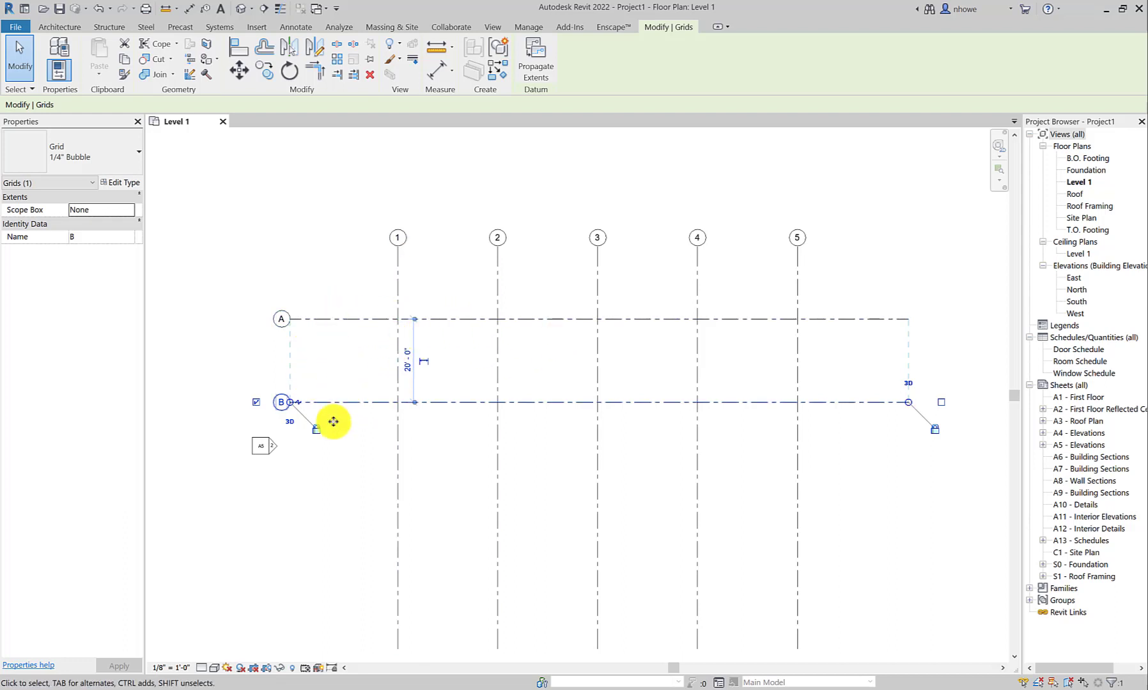
{"action": "left_click", "coordinate": [361, 365]}
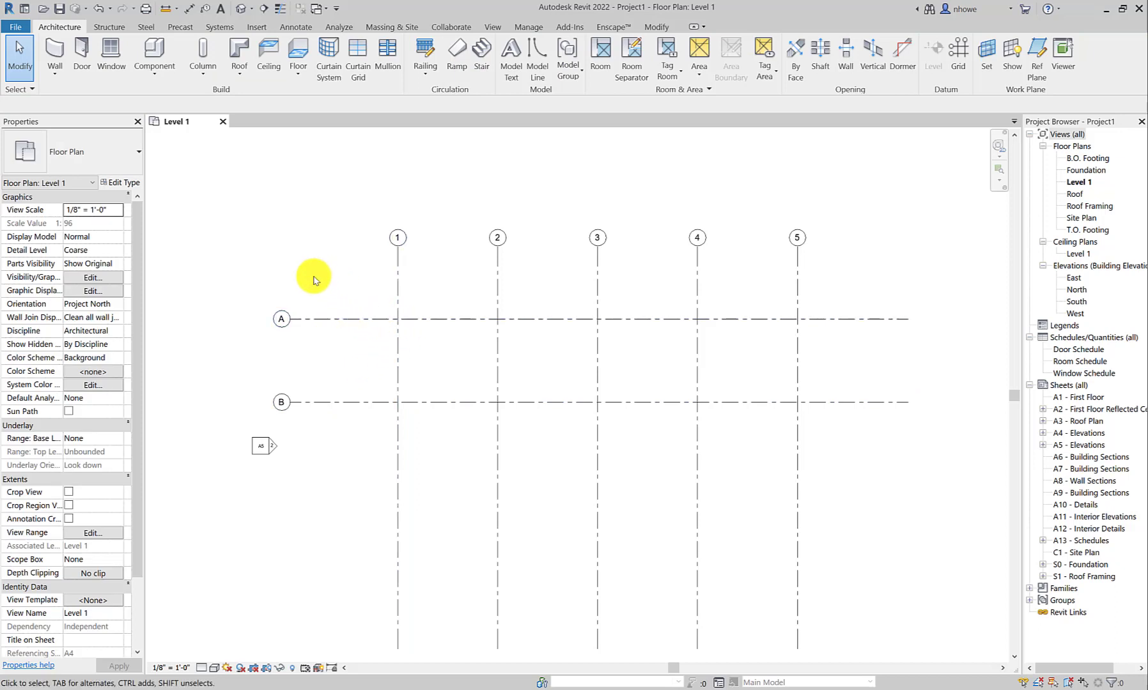
Try stretching the aligned left ends of the horizontal grids and top ends of the vertical grids, returning them to their original positions
{"action": "scroll", "coordinate": [332, 349], "scroll_direction": "up", "scroll_amount": 1}
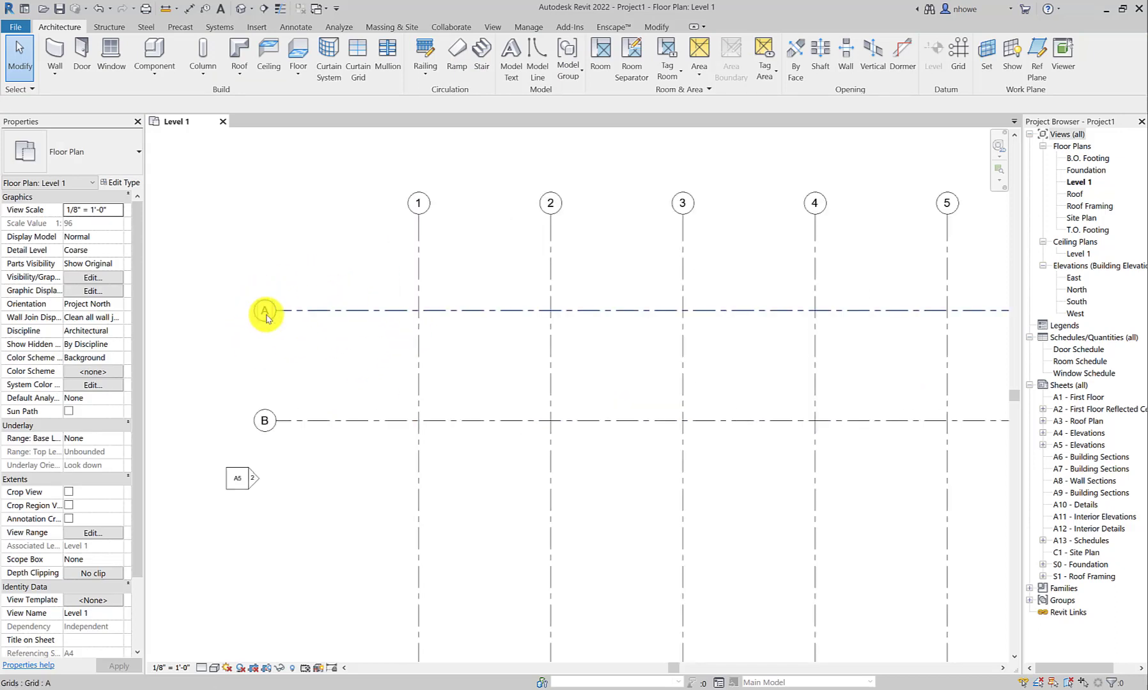
{"action": "scroll", "coordinate": [287, 321], "scroll_direction": "down", "scroll_amount": 1}
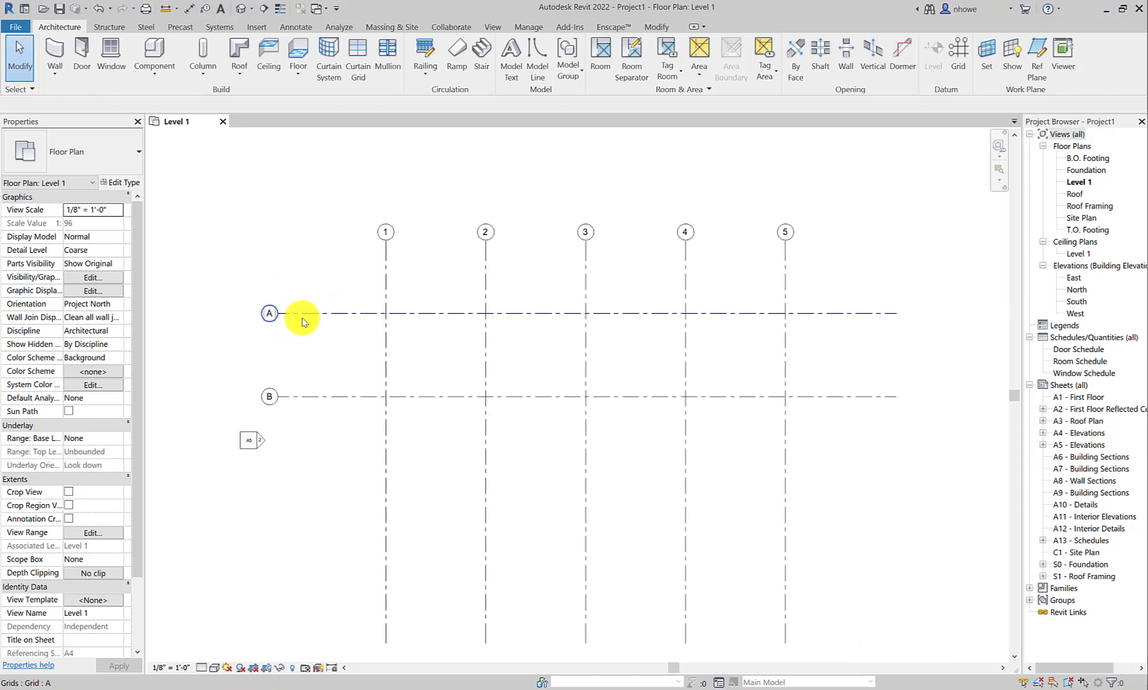
{"action": "left_click", "coordinate": [304, 314]}
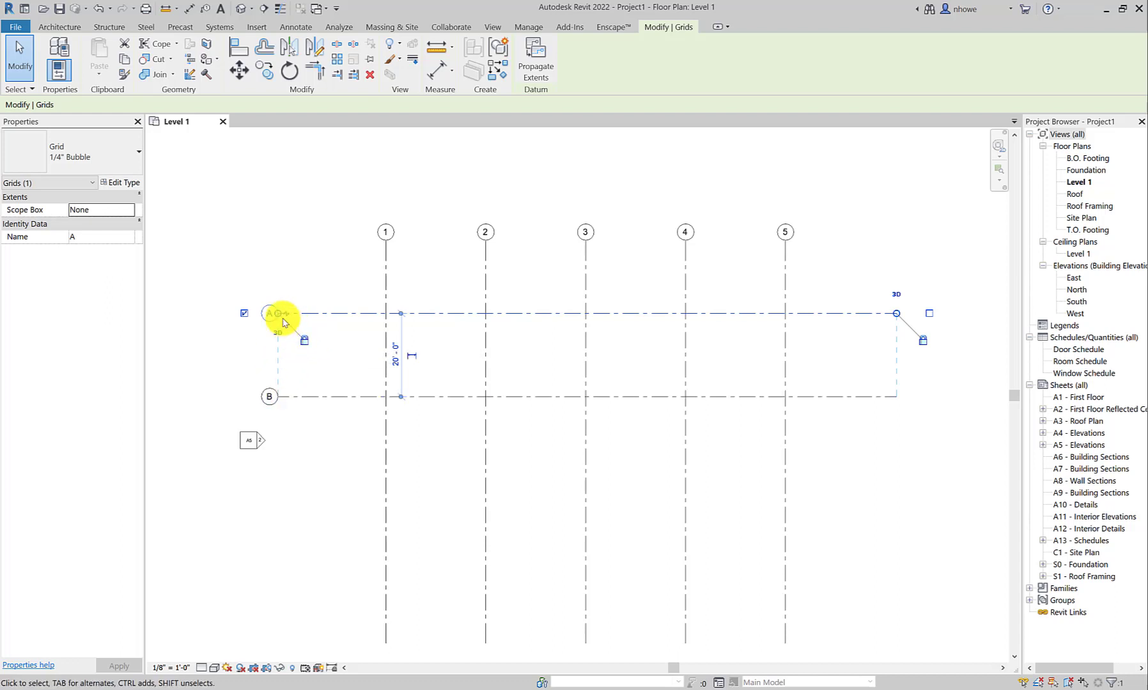
{"action": "mouse_move", "coordinate": [277, 313]}
{"action": "left_mouse_down"}
{"action": "mouse_move", "coordinate": [328, 315]}
{"action": "mouse_move", "coordinate": [244, 313]}
{"action": "mouse_move", "coordinate": [304, 314]}
{"action": "mouse_move", "coordinate": [269, 313]}
{"action": "left_mouse_up"}
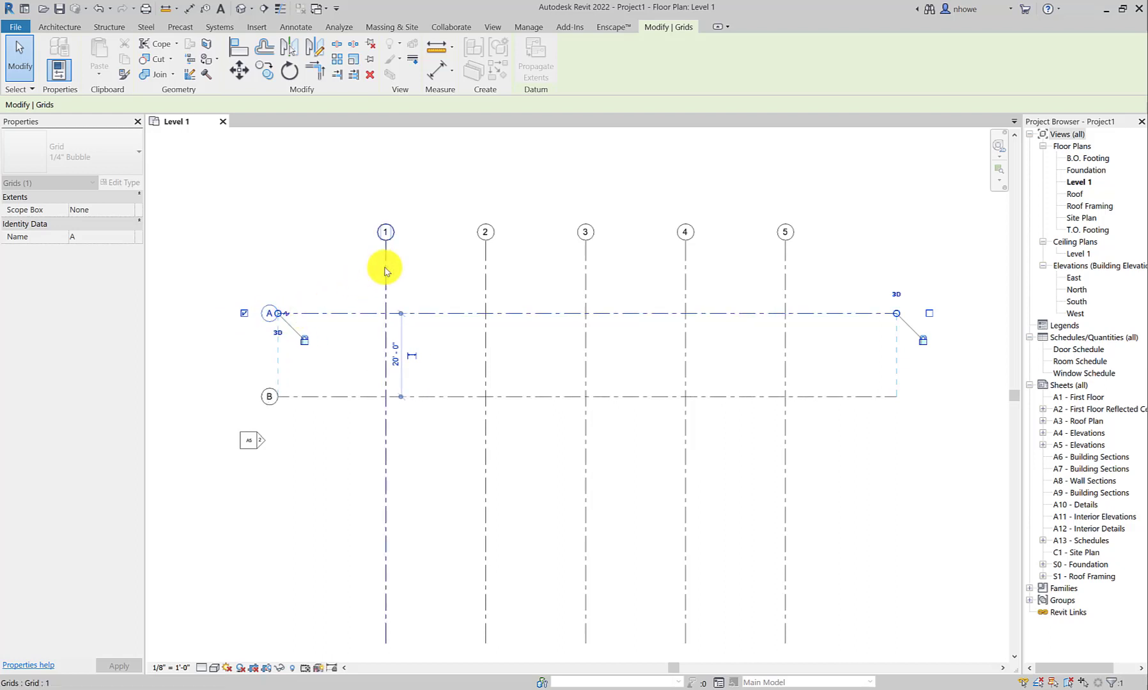
{"action": "left_click", "coordinate": [385, 259]}
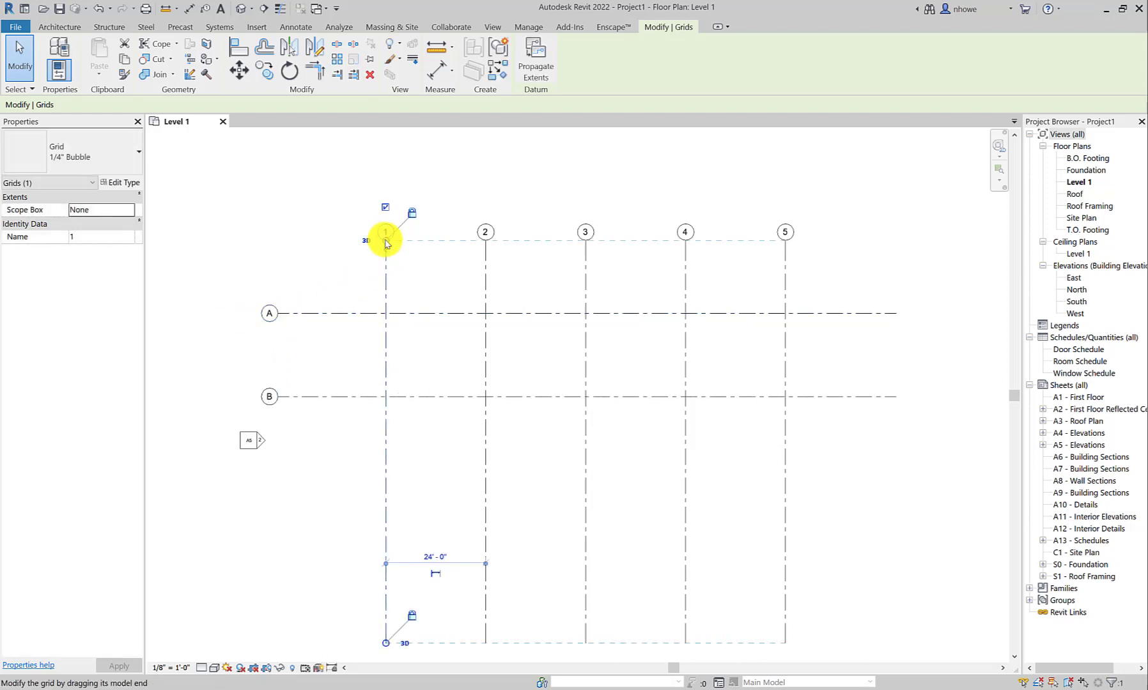
{"action": "mouse_move", "coordinate": [385, 241]}
{"action": "left_mouse_down"}
{"action": "mouse_move", "coordinate": [384, 216]}
{"action": "mouse_move", "coordinate": [380, 263]}
{"action": "mouse_move", "coordinate": [379, 238]}
{"action": "left_mouse_up"}
{"action": "left_click", "coordinate": [358, 295]}
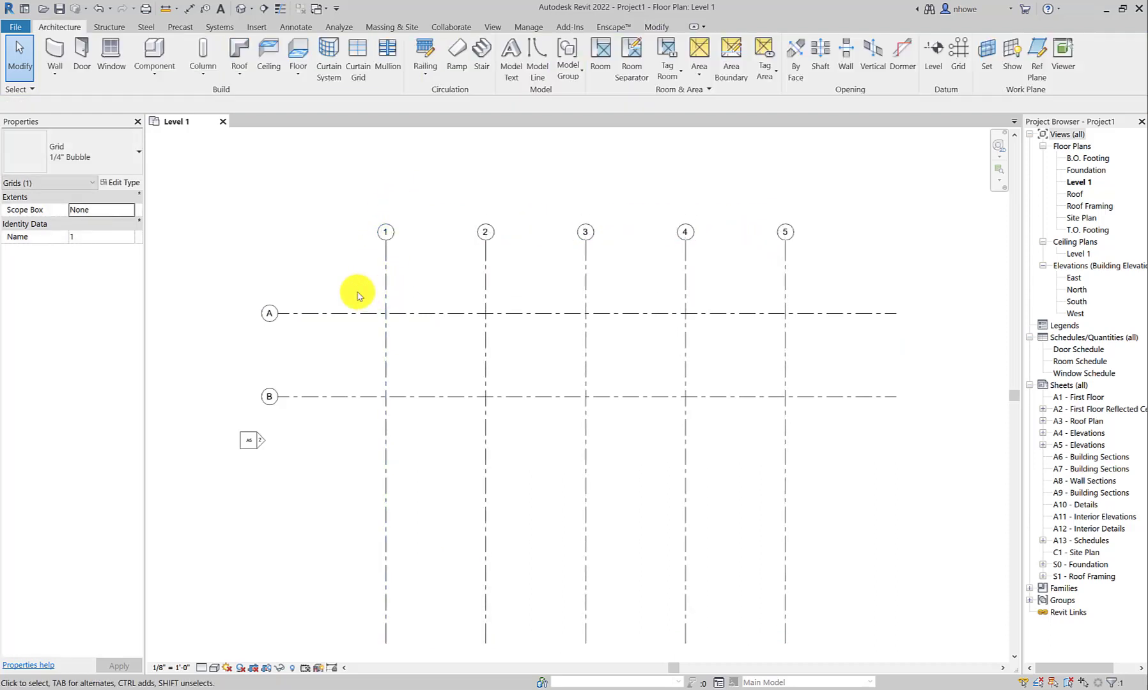
Copy grid line B straight down at the same spacing as between A and B, with its ends aligned
{"action": "scroll", "coordinate": [339, 332], "scroll_direction": "up", "scroll_amount": 1}
{"action": "scroll", "coordinate": [334, 361], "scroll_direction": "down", "scroll_amount": 3}
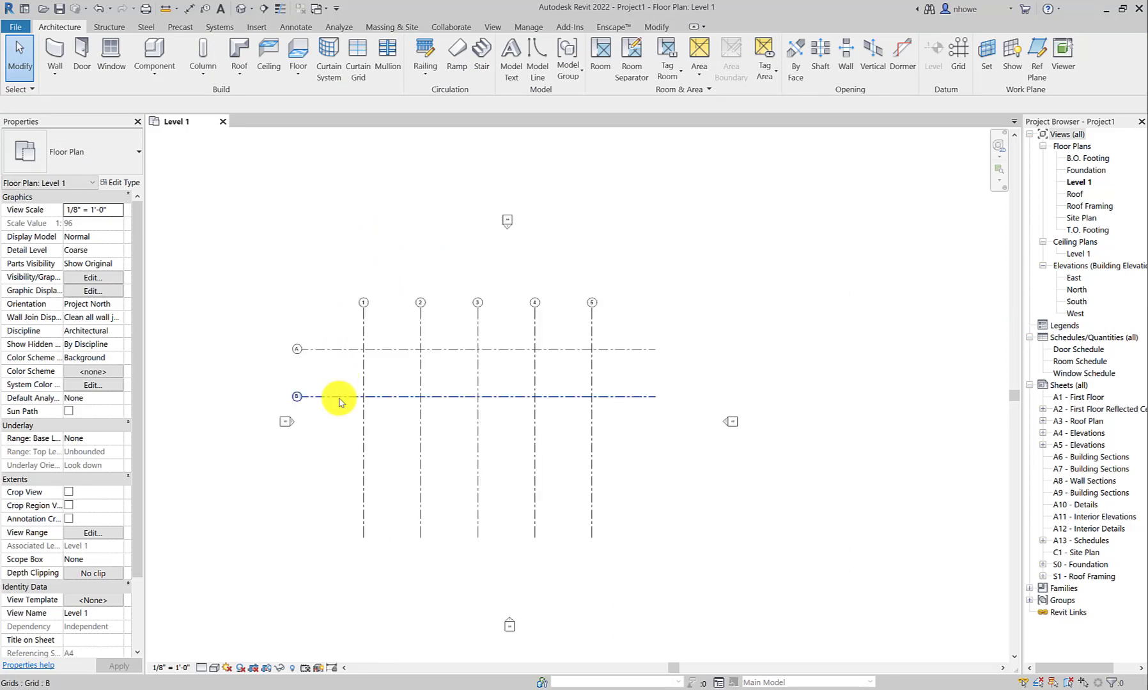
{"action": "left_click", "coordinate": [339, 400]}
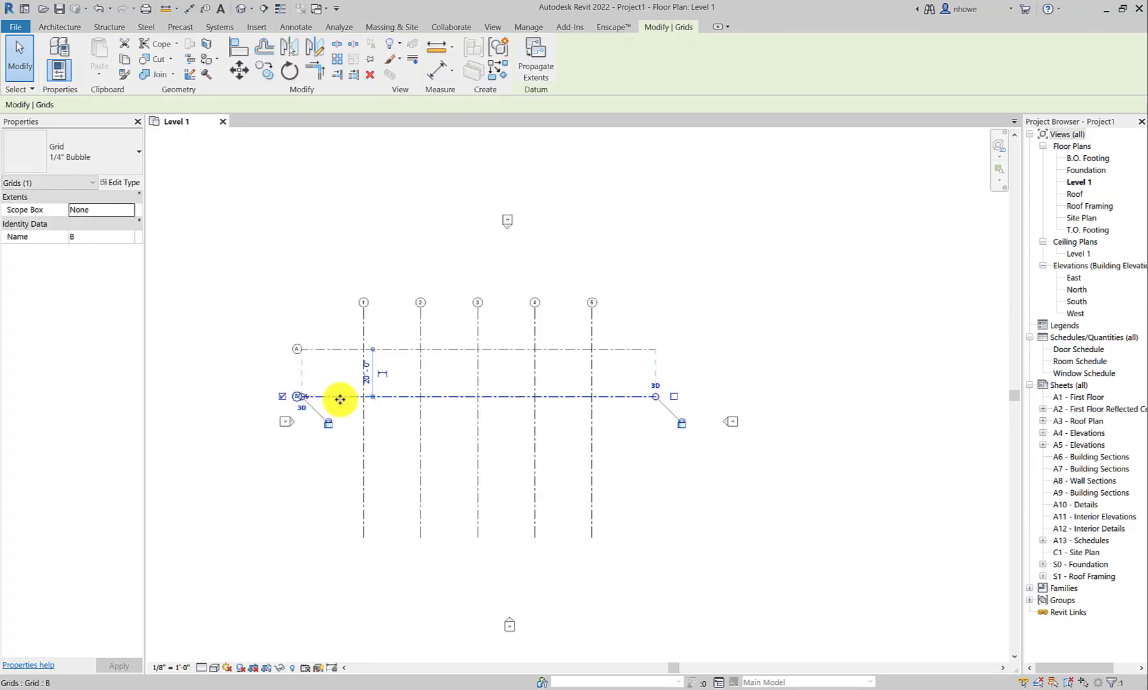
{"action": "left_click_drag", "start_coordinate": [339, 399], "coordinate": [341, 445], "text": "ctrl"}
{"action": "scroll", "coordinate": [339, 450], "scroll_direction": "up", "scroll_amount": 2}
{"action": "left_click", "coordinate": [356, 480]}
{"action": "scroll", "coordinate": [423, 456], "scroll_direction": "down", "scroll_amount": 3}
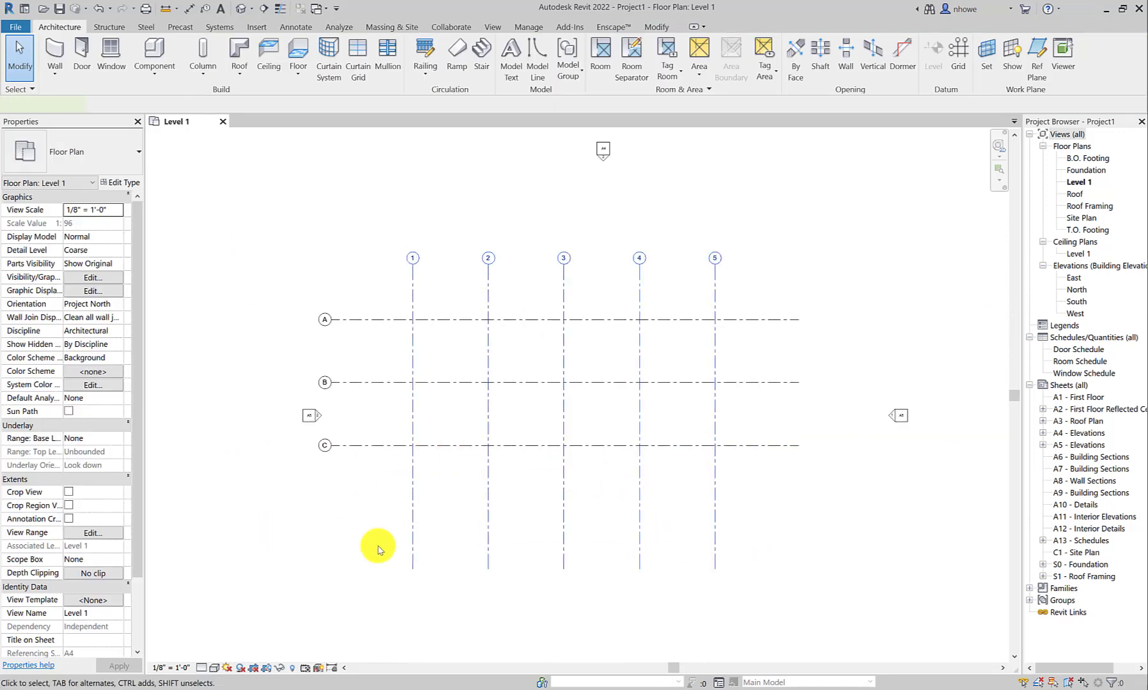
Shorten the aligned lower ends of all five vertical grid lines so they stop closer below grid C
{"action": "left_click", "coordinate": [488, 555]}
{"action": "left_click_drag", "start_coordinate": [491, 557], "coordinate": [487, 523]}
{"action": "left_click", "coordinate": [561, 587]}
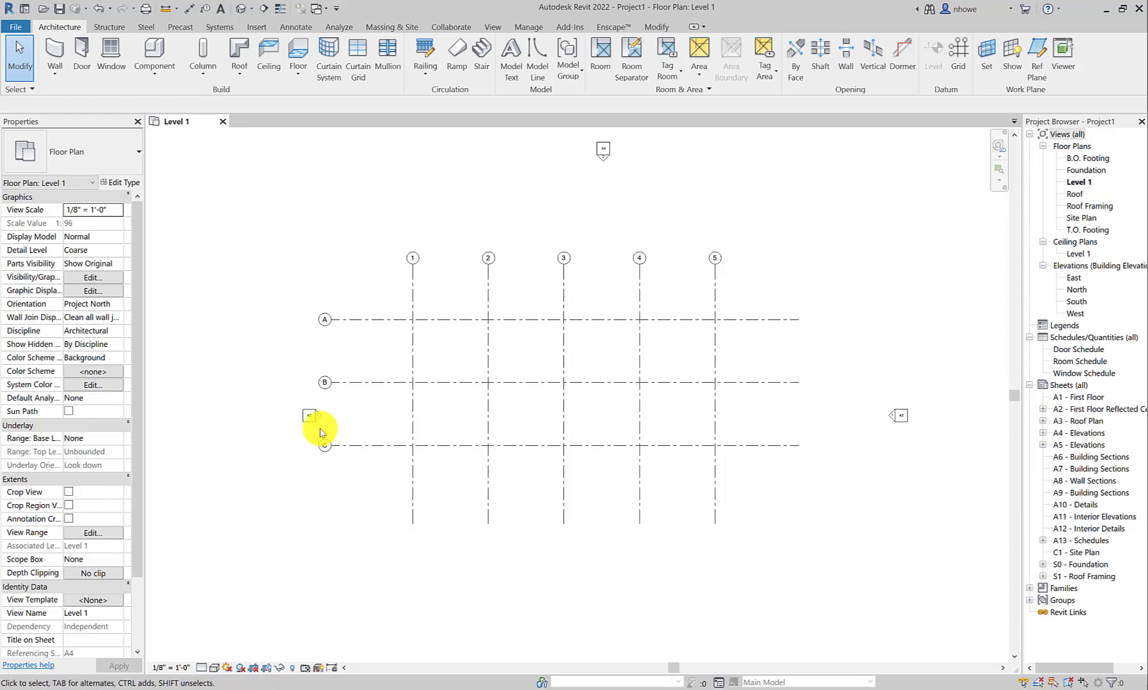
{"action": "scroll", "coordinate": [351, 375], "scroll_direction": "up", "scroll_amount": 1}
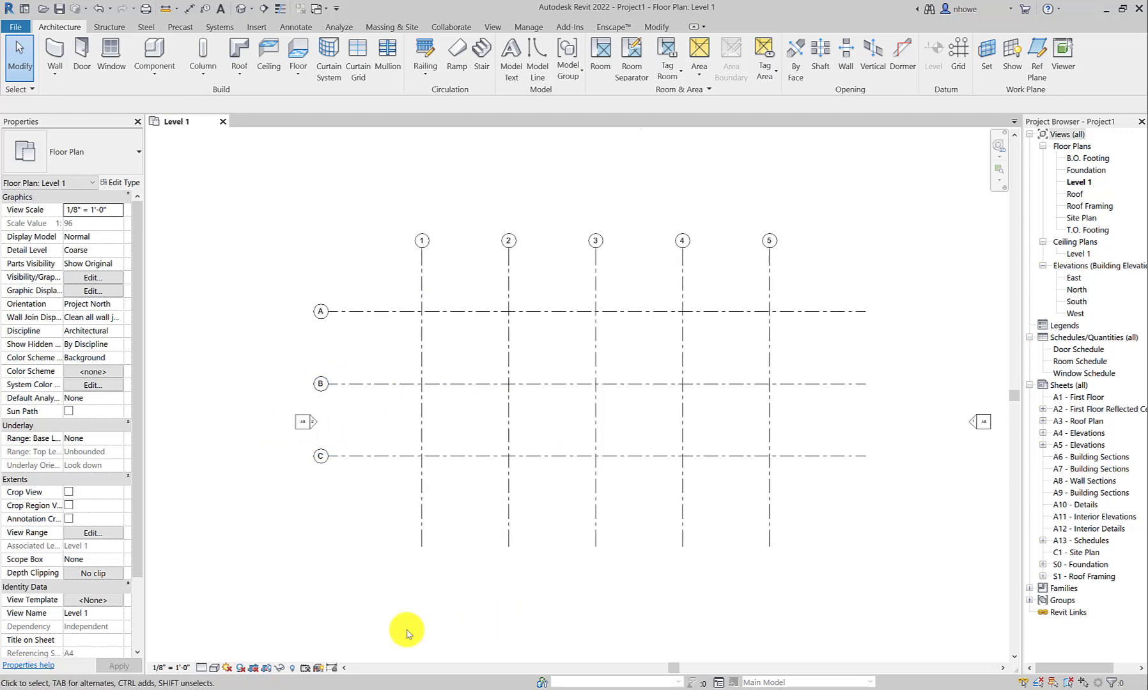